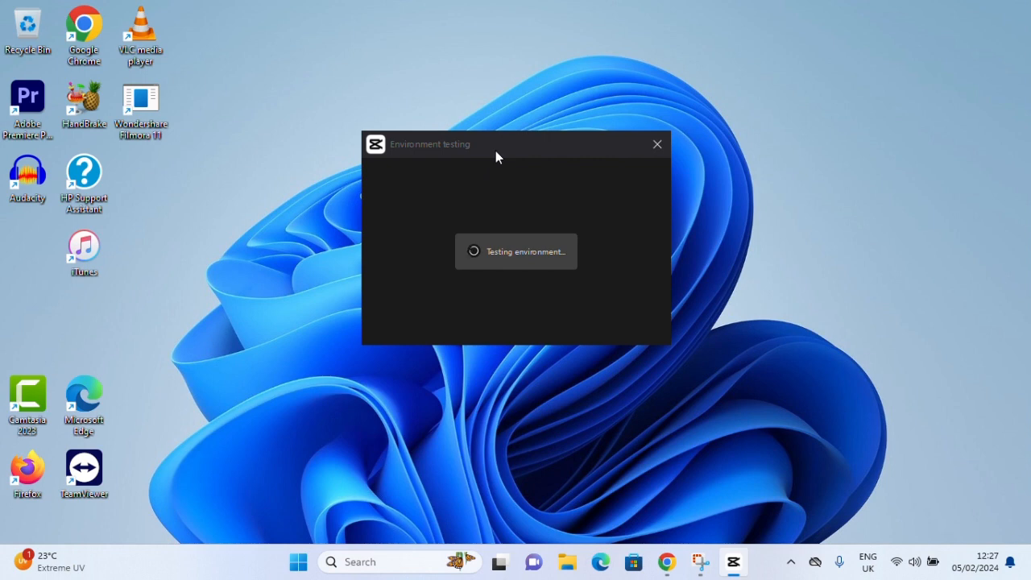
Close the environment test, accept the privacy policy notice and create a new video project
left_click(497, 334)
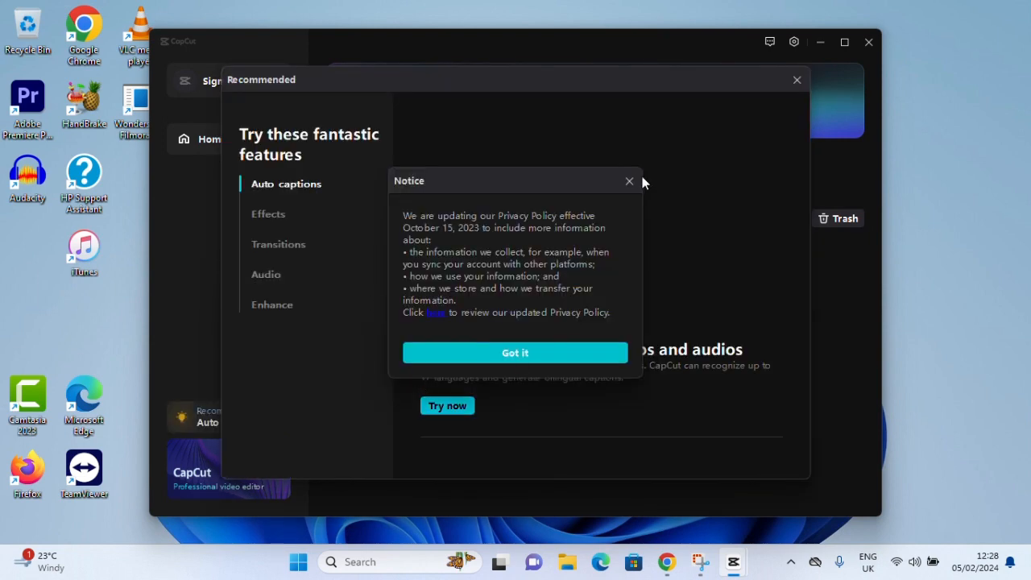
left_click(553, 355)
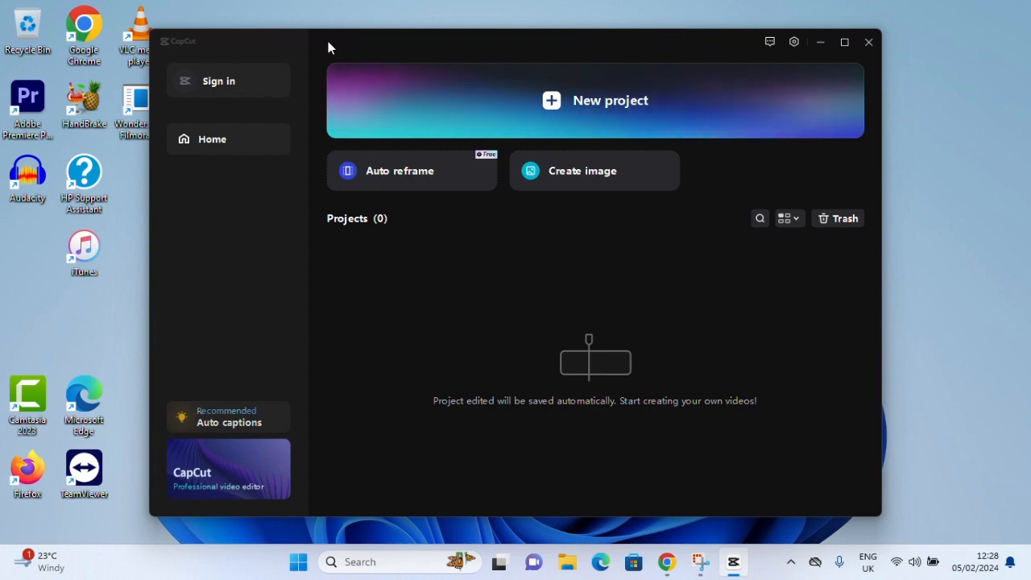
left_click_drag(328, 43, 320, 52)
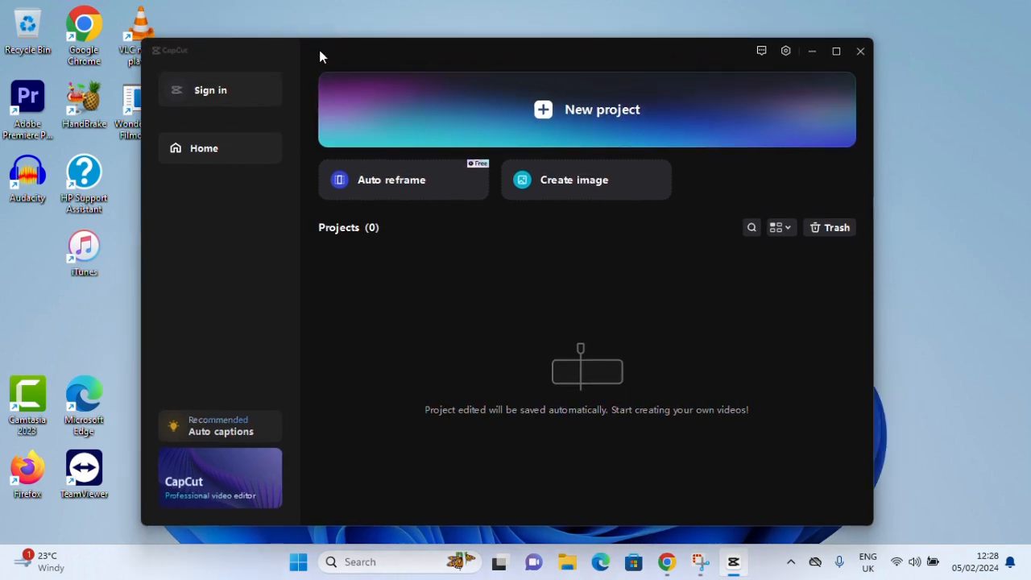
left_click(545, 112)
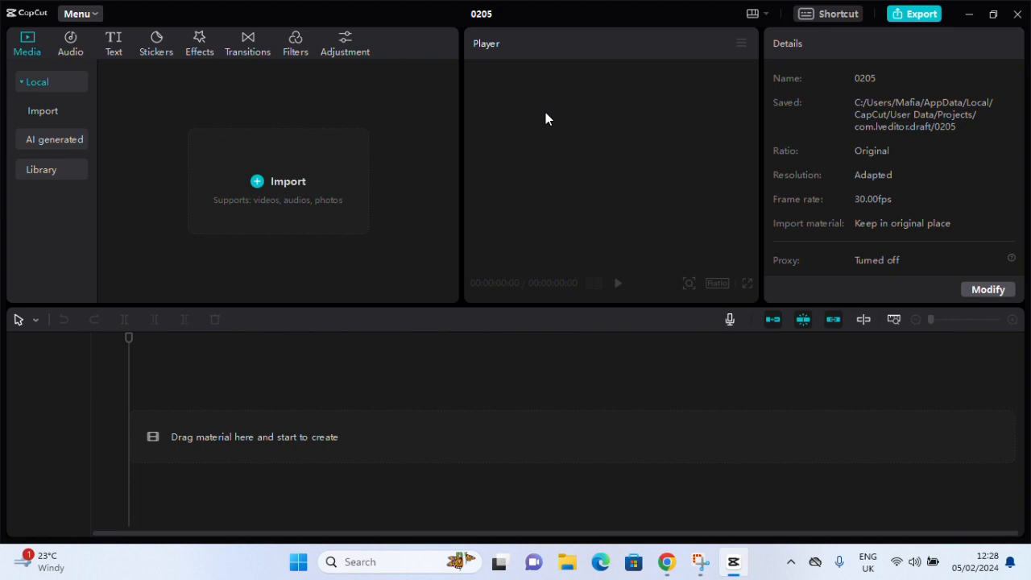
From BACKUP (D:) in File Explorer, import the Car Stock Footage and Non Copyright Car Drift videos into the project's media
left_click(560, 570)
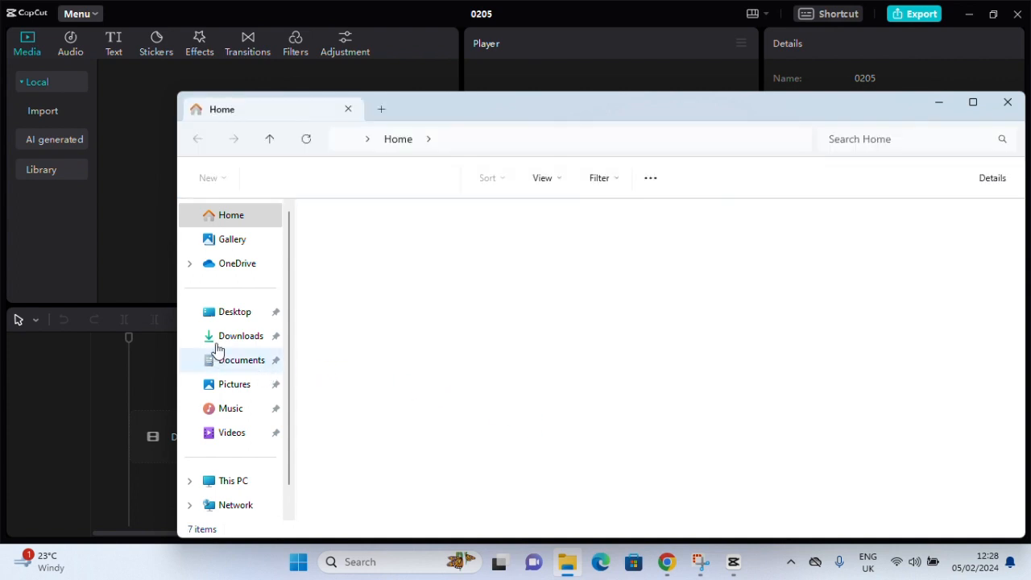
scroll(219, 414, "down", 1)
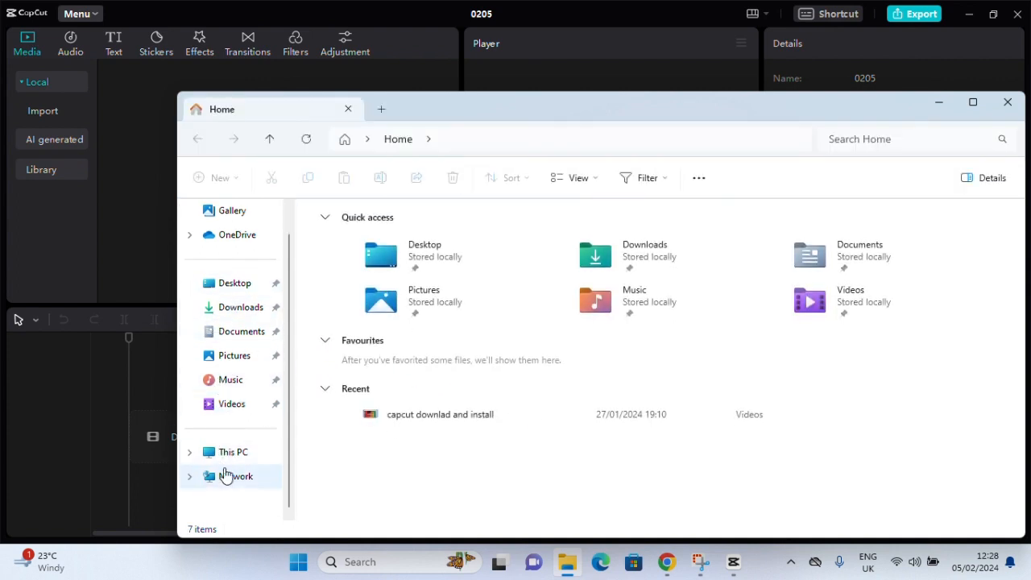
left_click(189, 454)
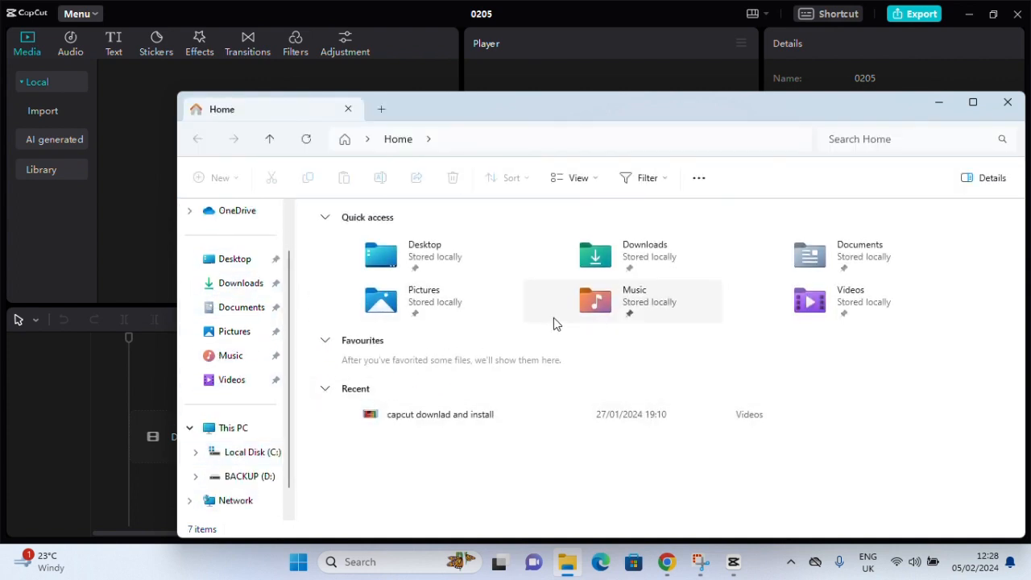
left_click(236, 478)
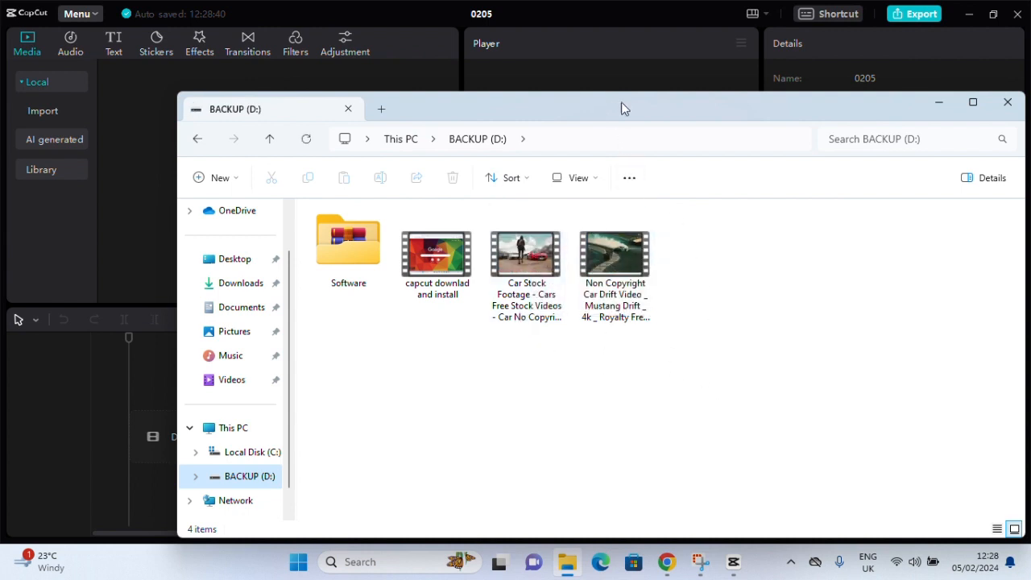
left_click_drag(621, 108, 760, 98)
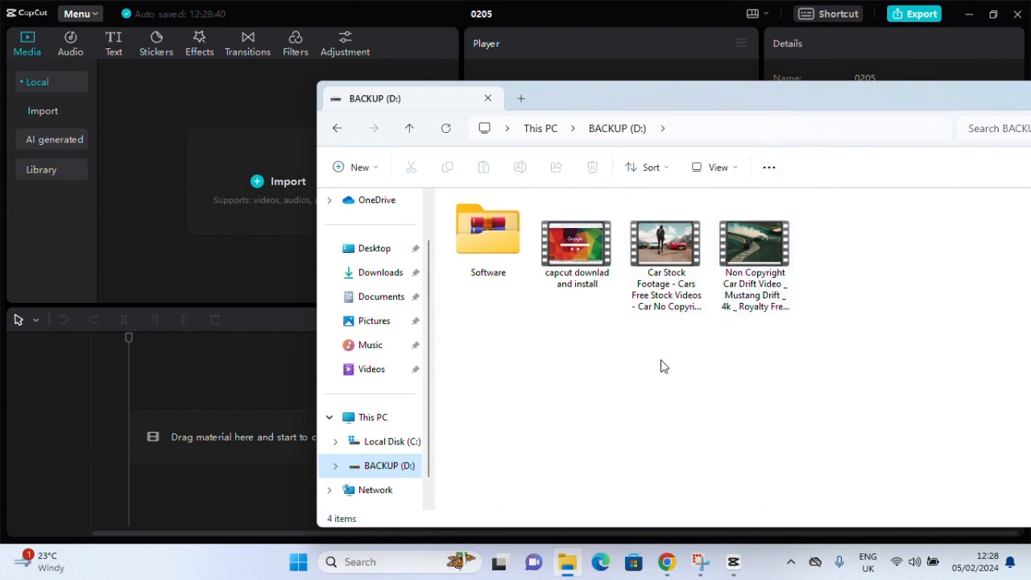
left_click(880, 313)
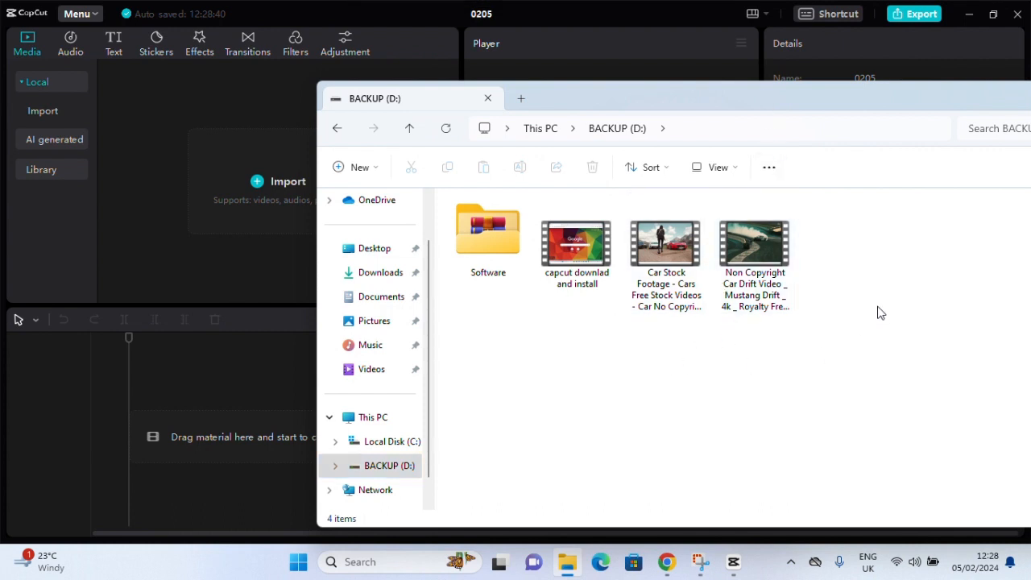
left_click_drag(880, 313, 671, 253)
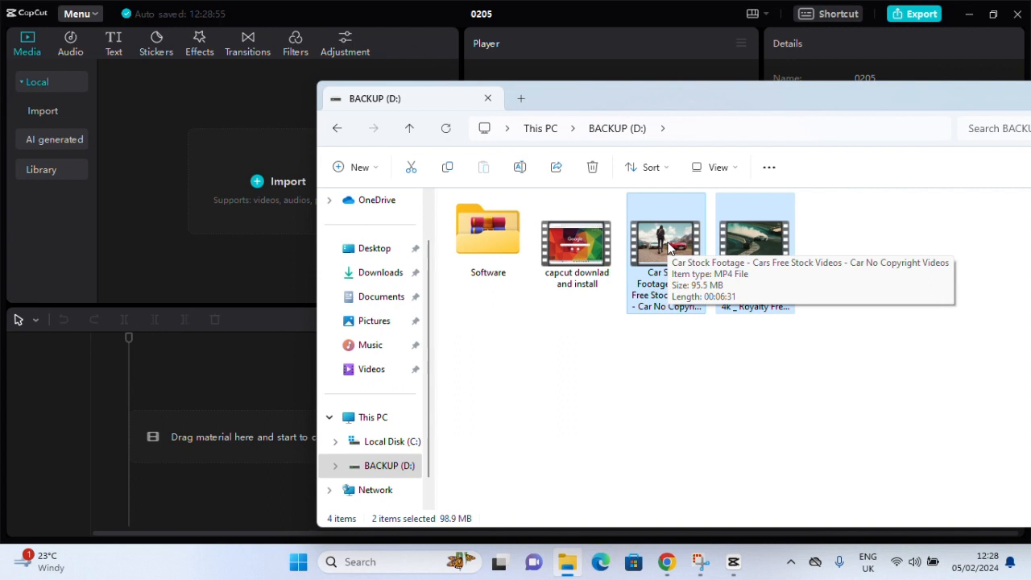
left_click_drag(160, 198, 173, 204)
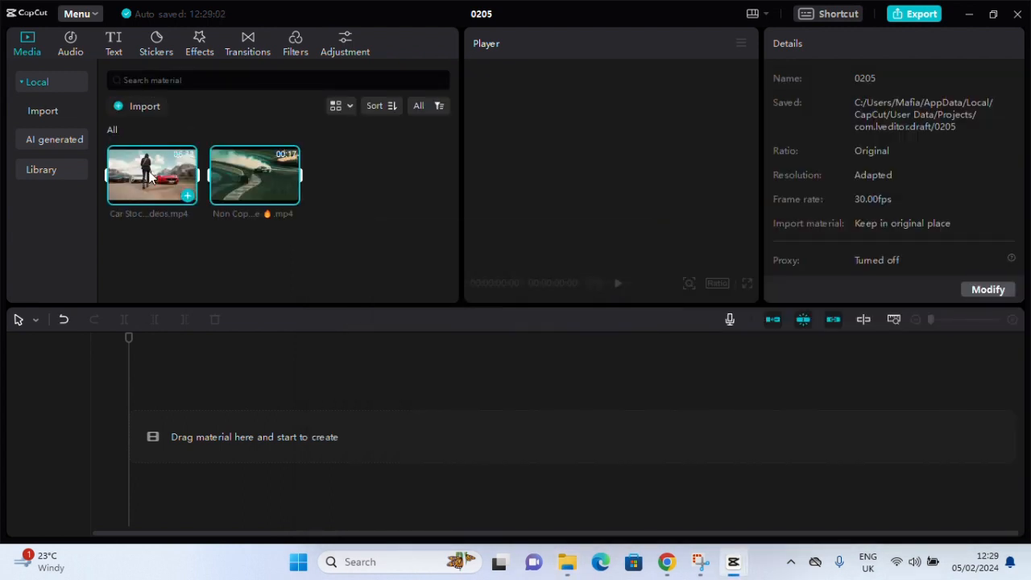
Place both imported car videos on the timeline, play the start and scrub to about 00:05:31
left_click_drag(150, 177, 159, 400)
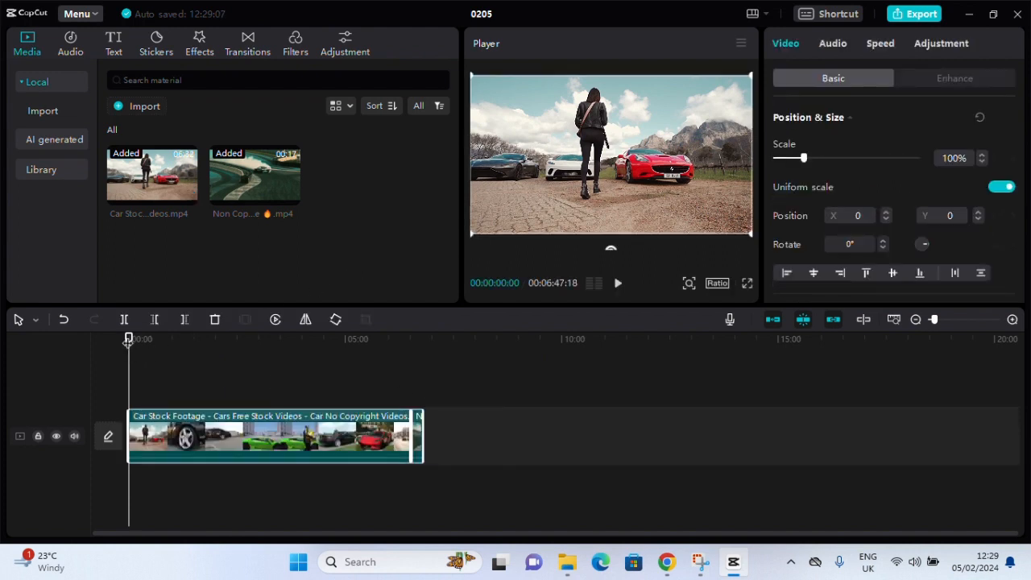
left_click(617, 285)
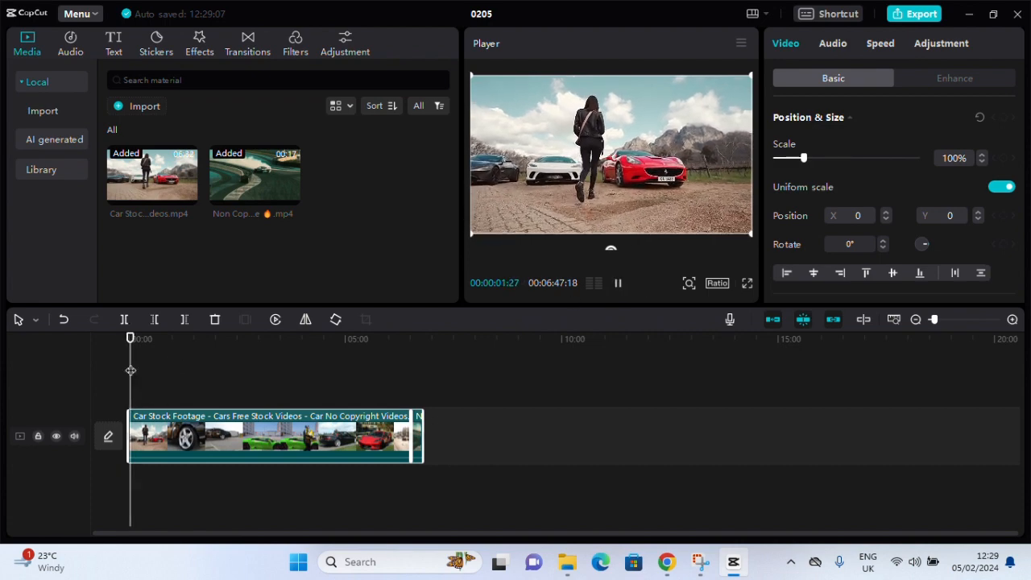
left_click_drag(131, 341, 368, 349)
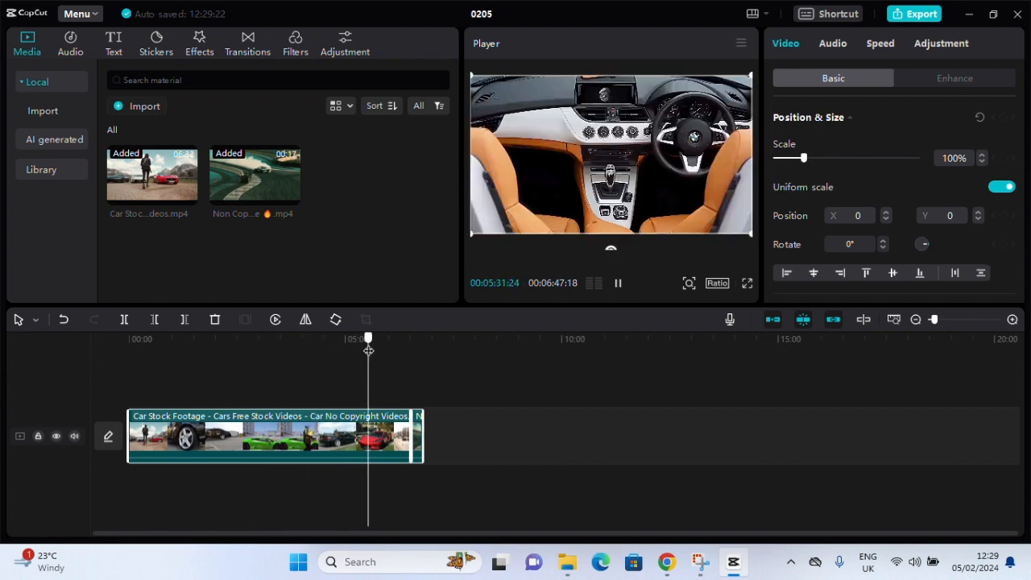
Download the Badbunny filter from the Life category and the Oppenheimer filter from the Movies category
left_click(295, 45)
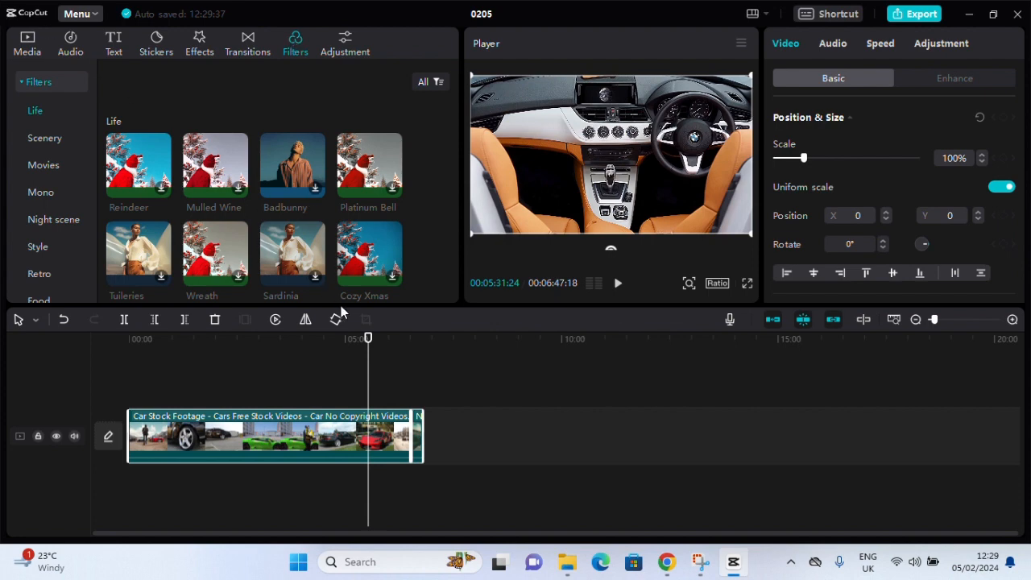
left_click(311, 191)
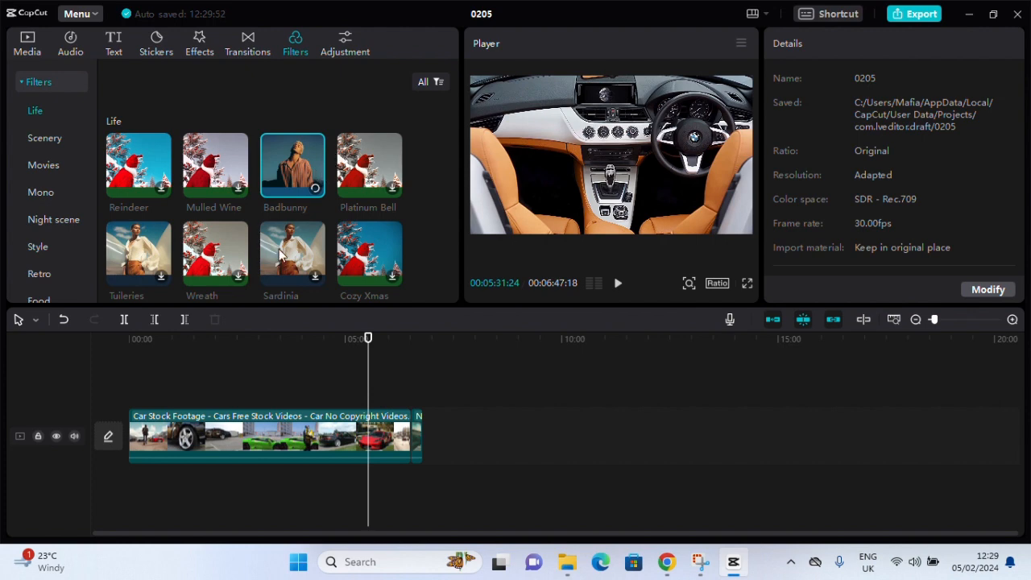
scroll(232, 232, "down", 3)
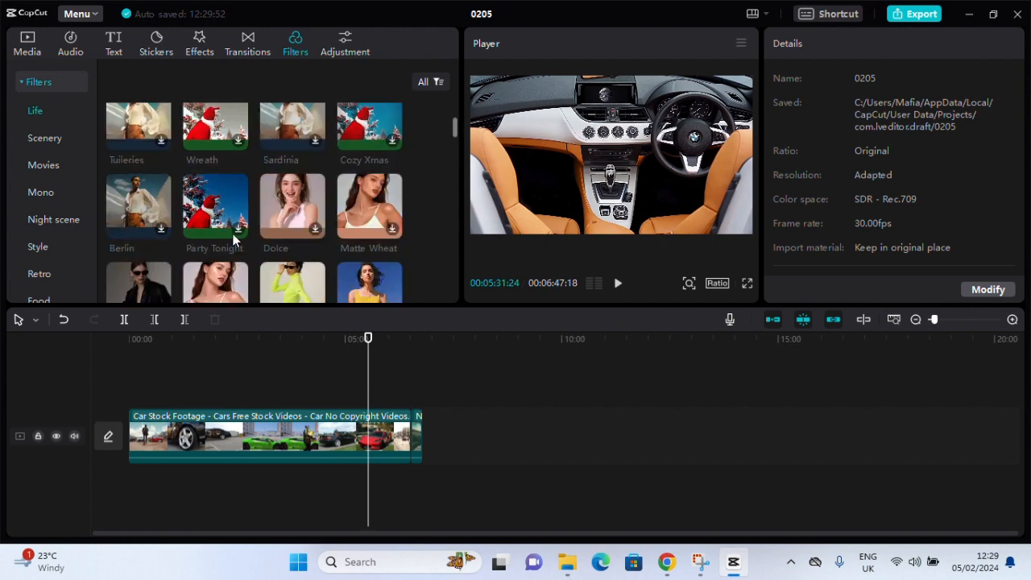
left_click(45, 166)
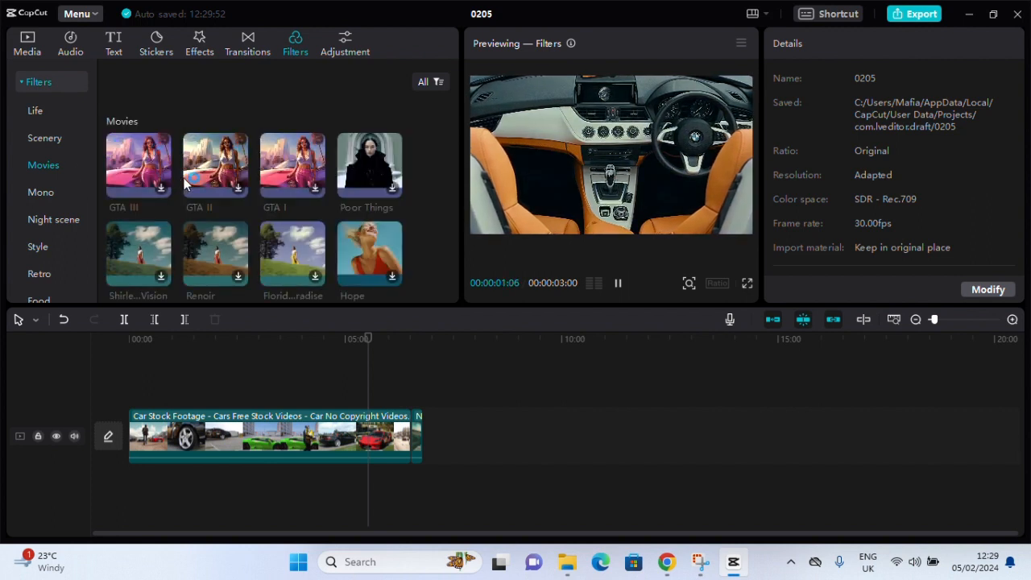
scroll(233, 192, "down", 3)
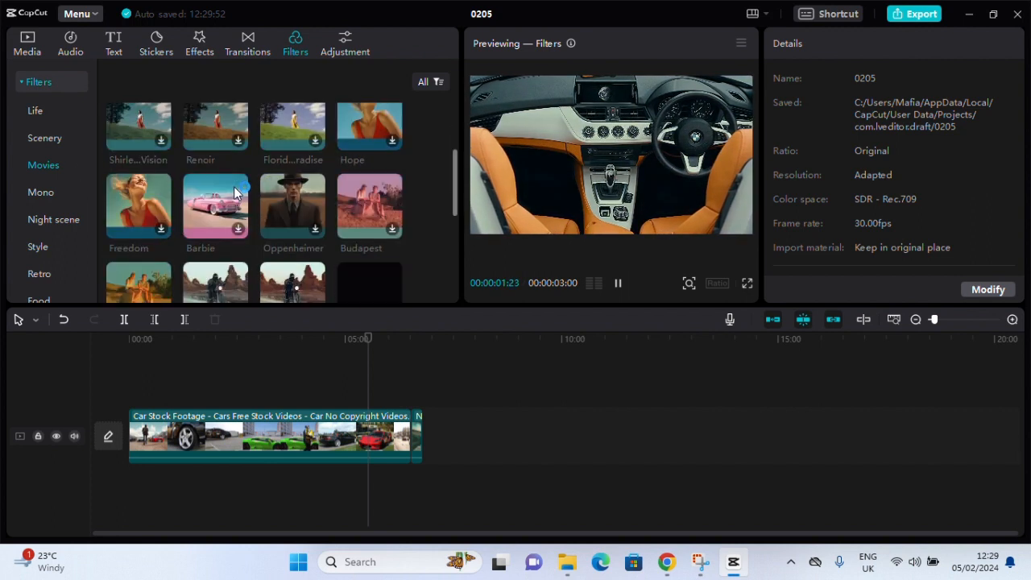
left_click(314, 229)
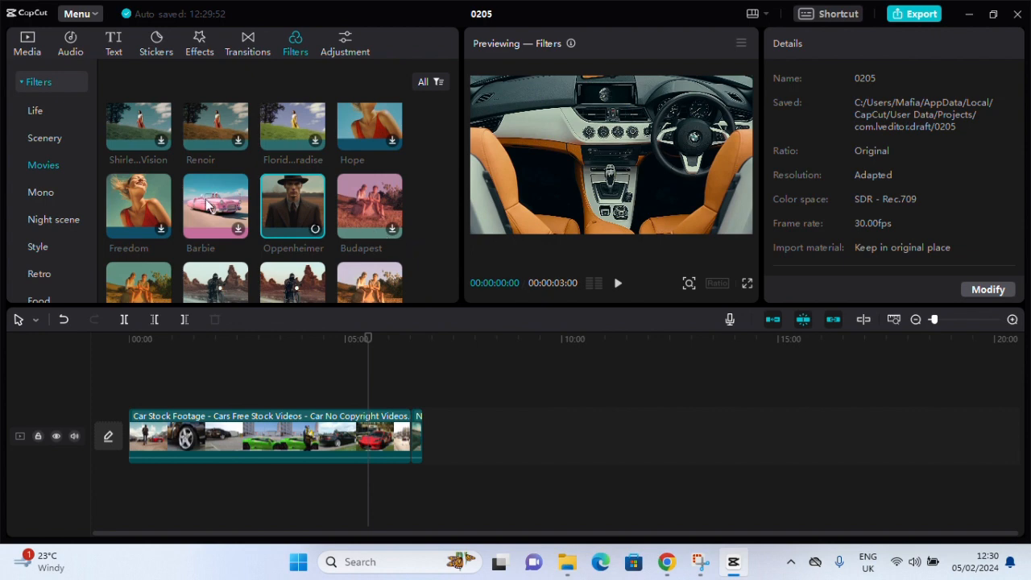
Place the Badbunny filter from the Life category on a track above the car footage and scrub to 00:03:33
left_click(38, 112)
left_click_drag(270, 161, 341, 406)
left_click(310, 360)
left_click_drag(309, 361, 283, 370)
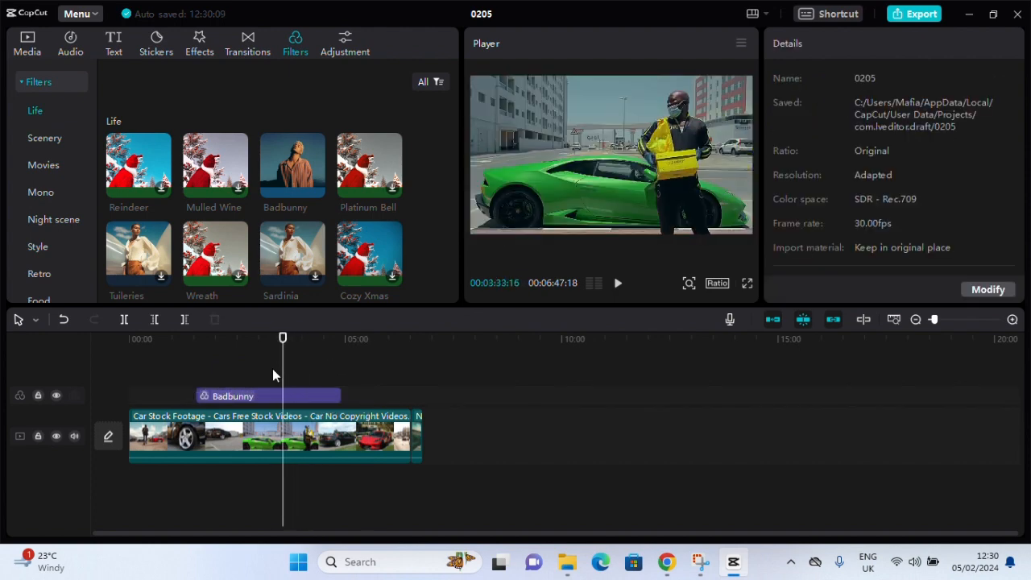
Move the Badbunny filter to the start of the timeline and extend it almost to the end of the footage
left_click_drag(257, 403, 184, 396)
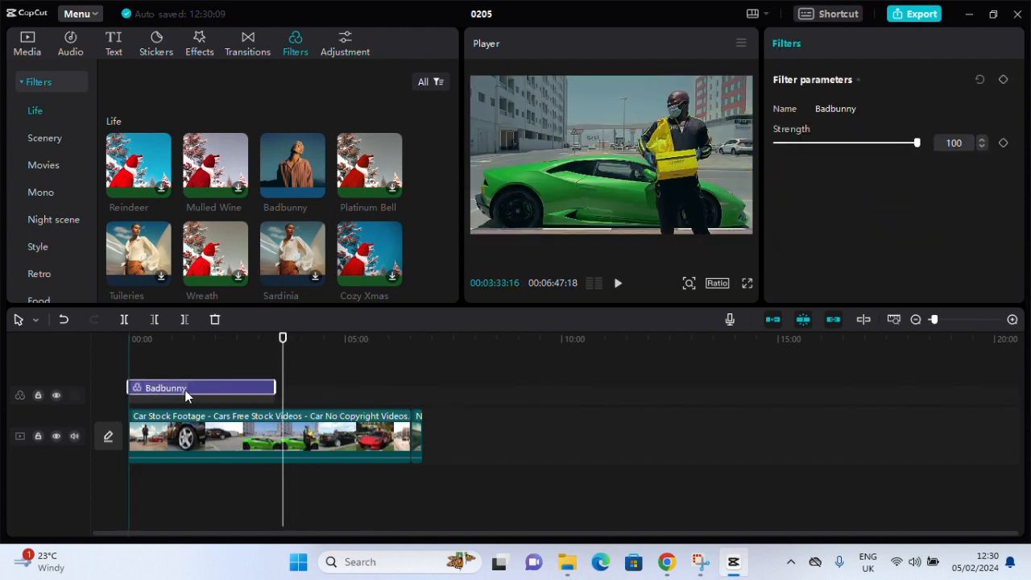
left_click_drag(281, 343, 245, 352)
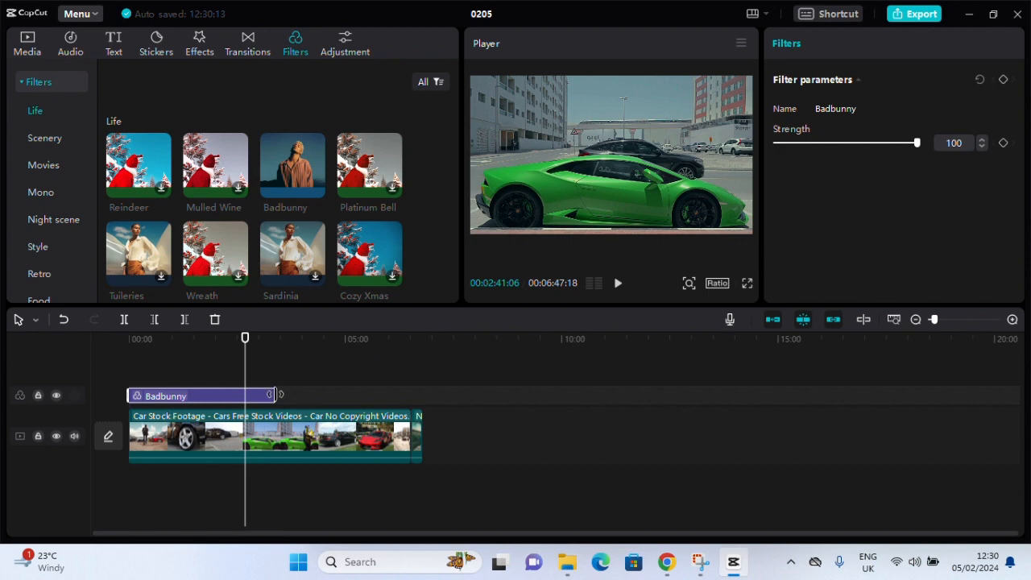
left_click_drag(279, 394, 416, 397)
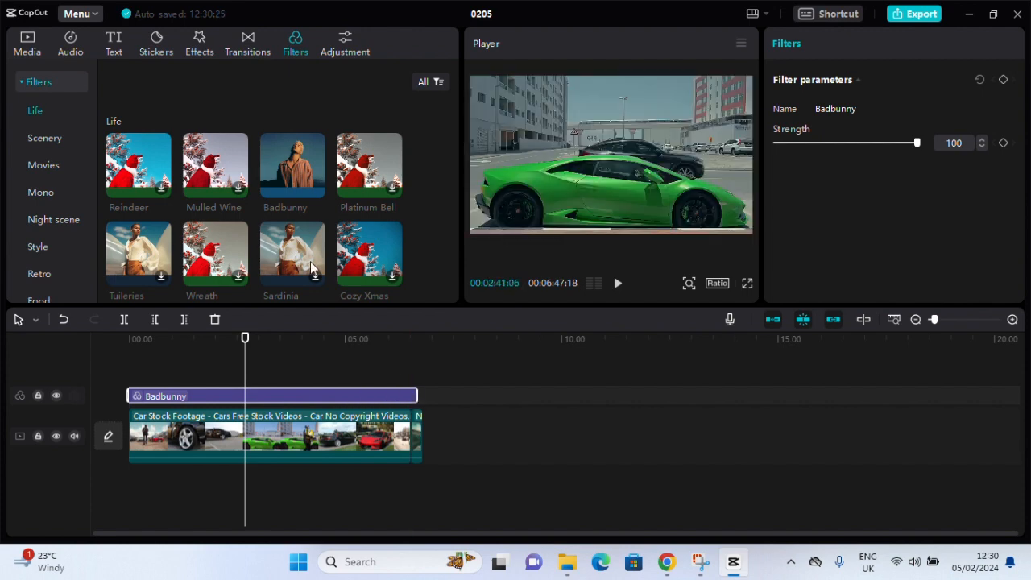
Add the Oppenheimer filter from the Movies category at 00:02:41 and extend its end to just before the first clip's end
left_click(45, 165)
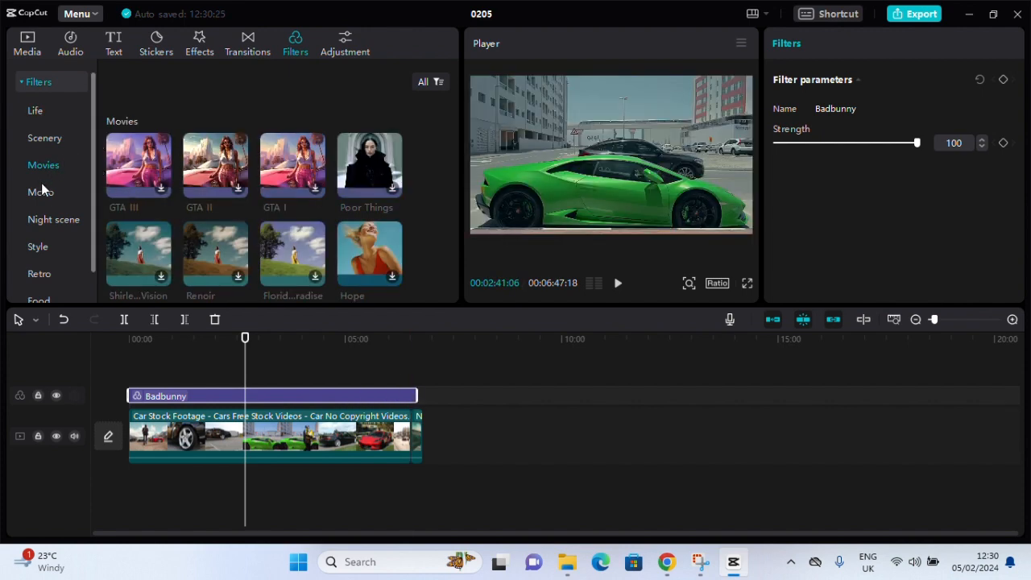
scroll(193, 211, "down", 3)
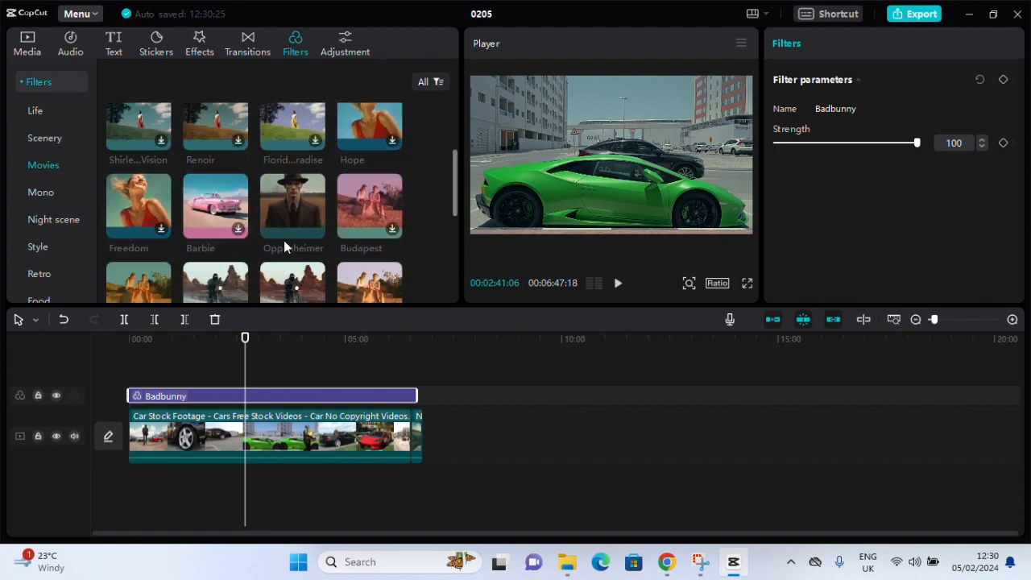
left_click(315, 231)
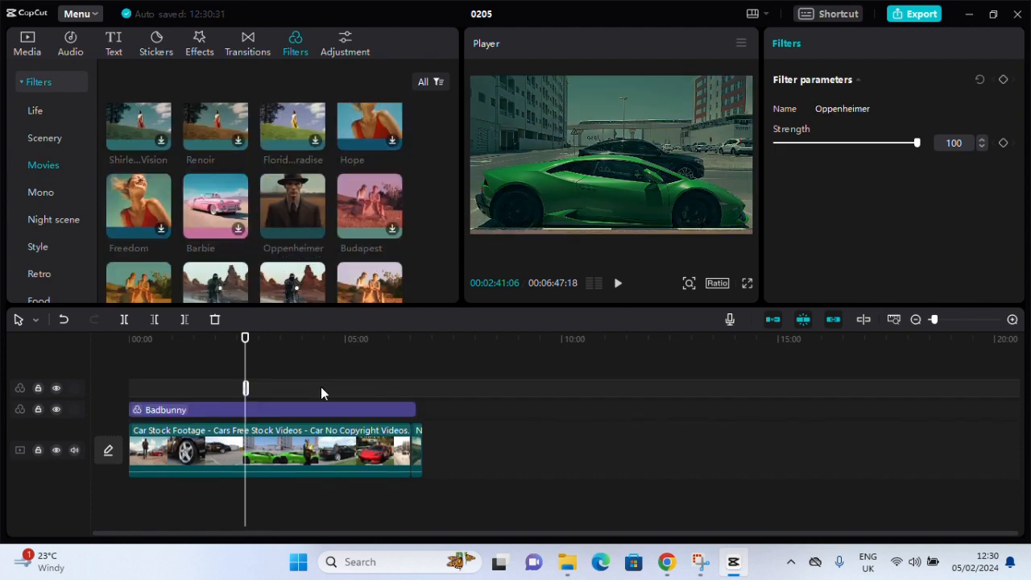
left_click_drag(245, 387, 378, 389)
Set the Oppenheimer filter's strength to 69, extend its start to the beginning of the timeline and play the result from there
left_click_drag(913, 145, 865, 147)
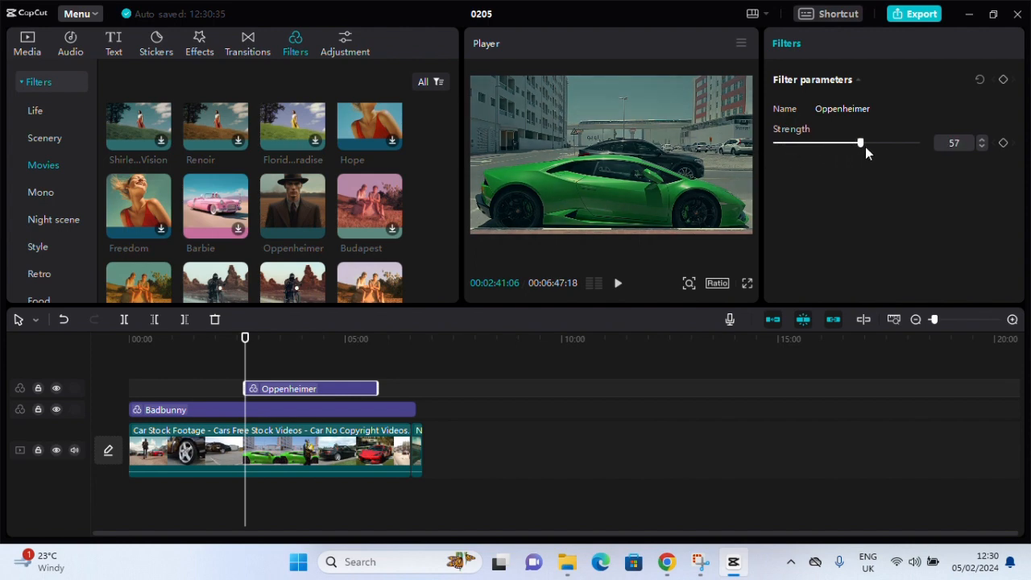
left_click_drag(240, 387, 78, 388)
left_click_drag(244, 339, 129, 339)
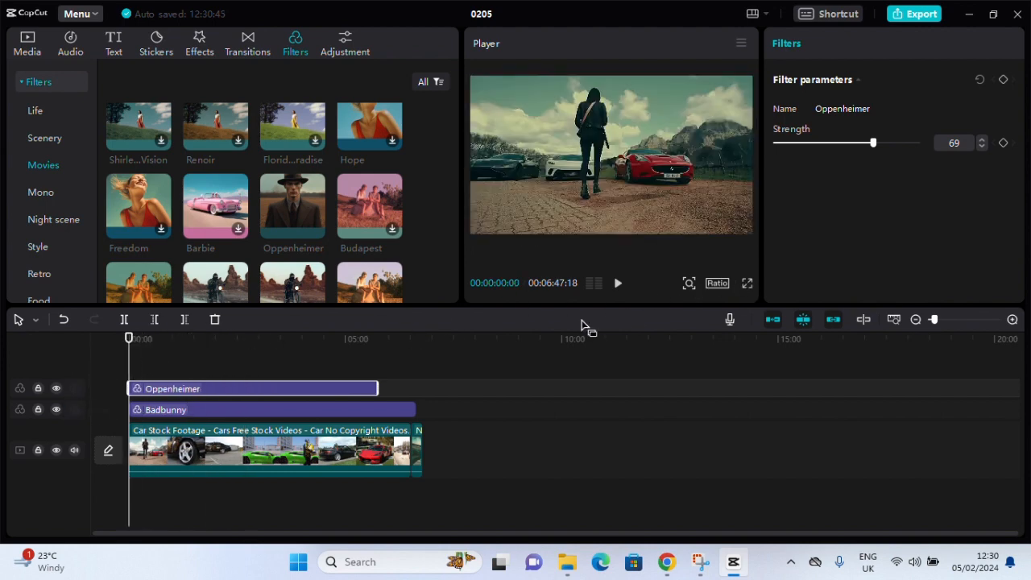
left_click(619, 284)
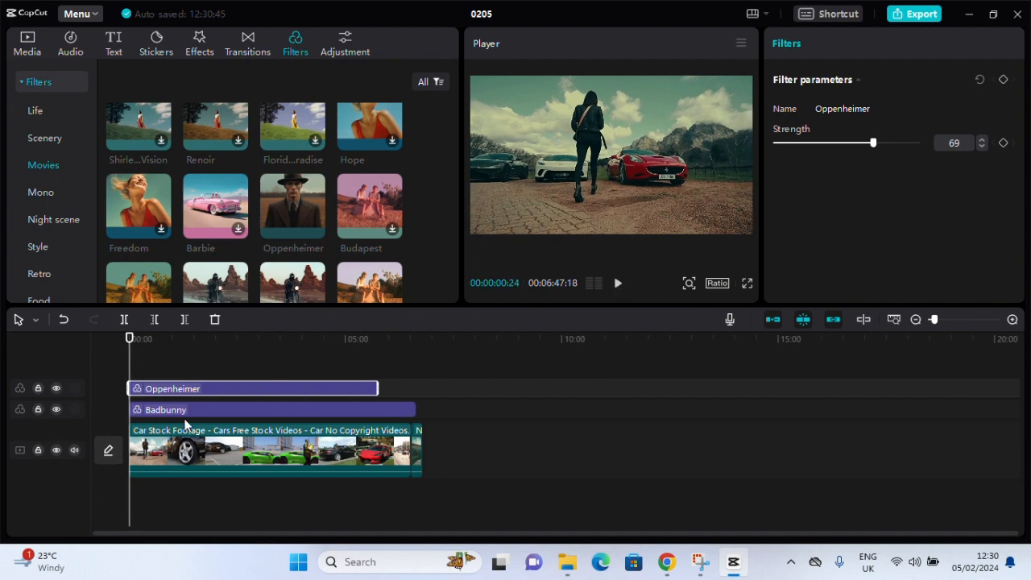
Split the Car Stock Footage clip at 00:00:38:22 and move its first part to the end of the timeline
left_click_drag(129, 339, 157, 346)
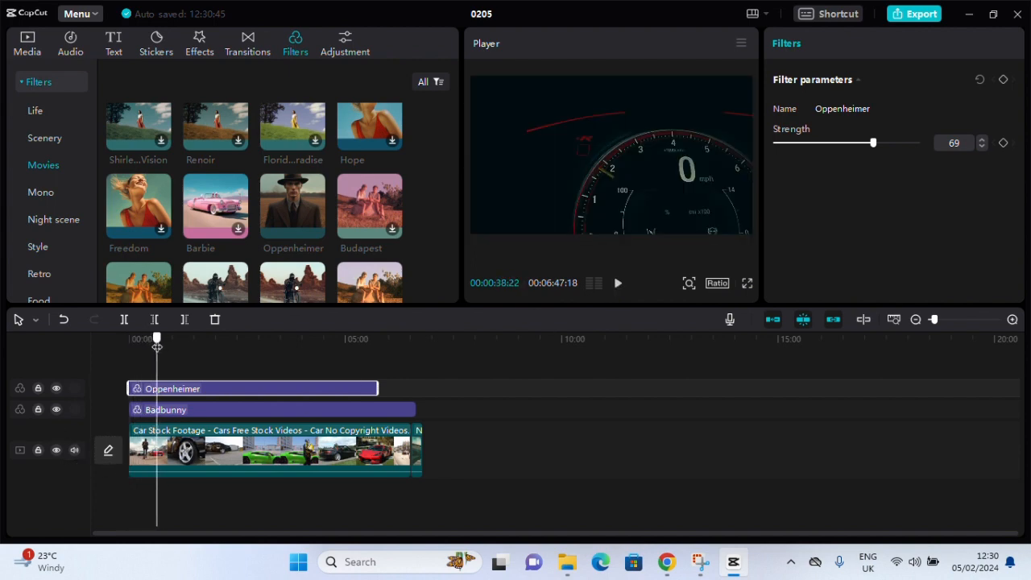
left_click(185, 453)
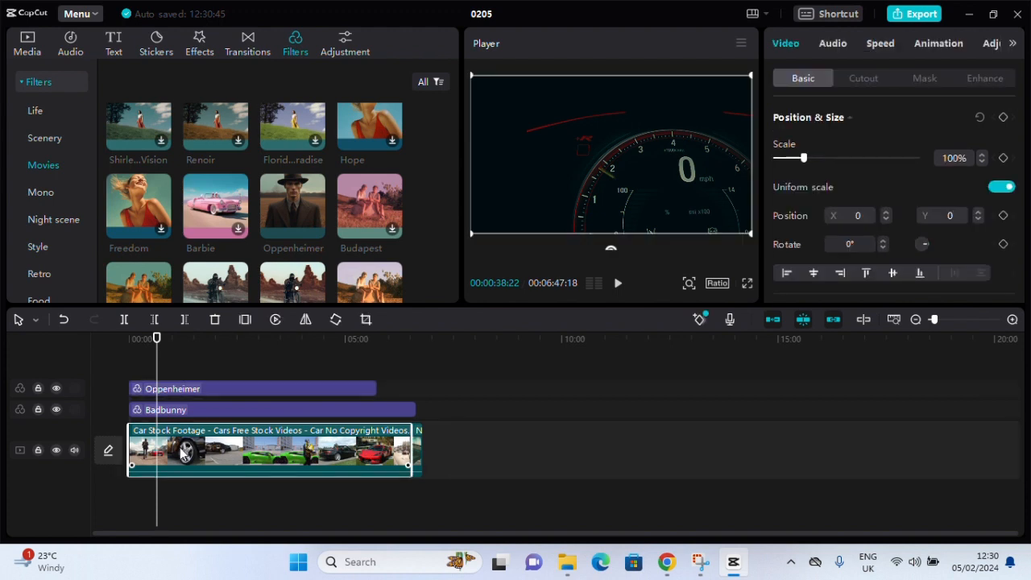
key("ctrl+b")
left_click(141, 450)
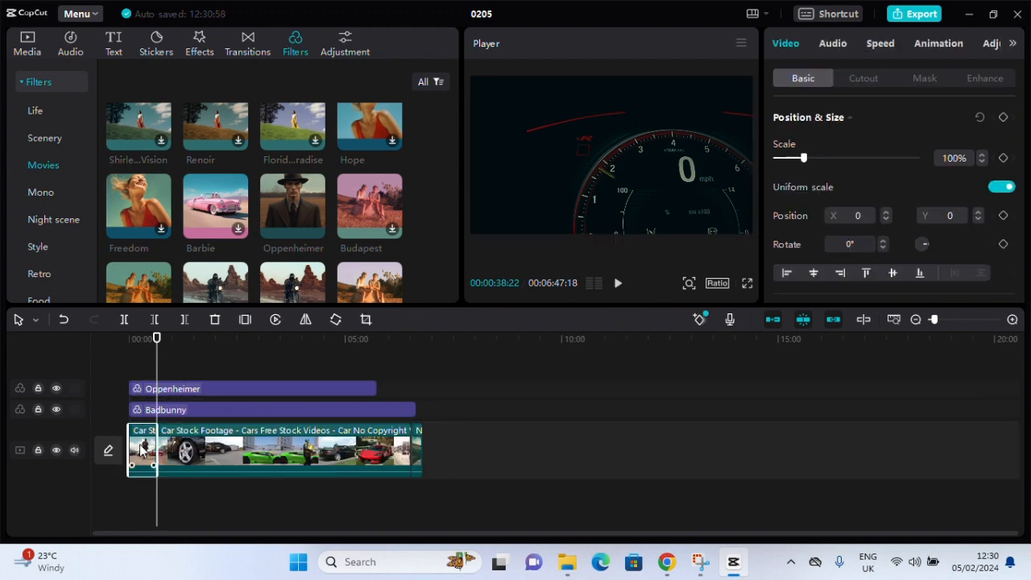
left_click_drag(141, 450, 451, 456)
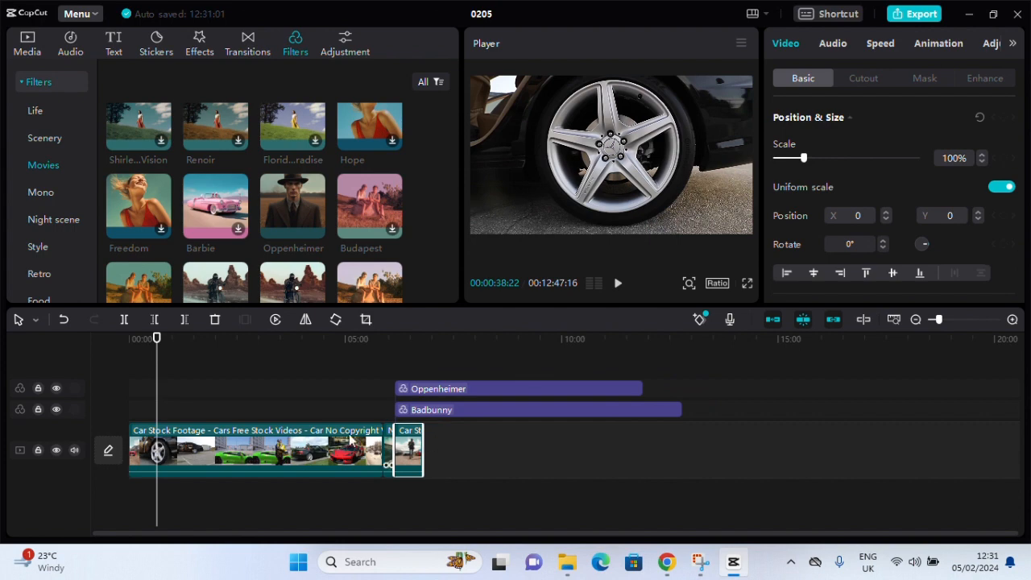
Split the first Car Stock Footage clip at 00:01:09:03 and move its second part to the end of the timeline
left_click(359, 364)
left_click_drag(359, 357, 179, 392)
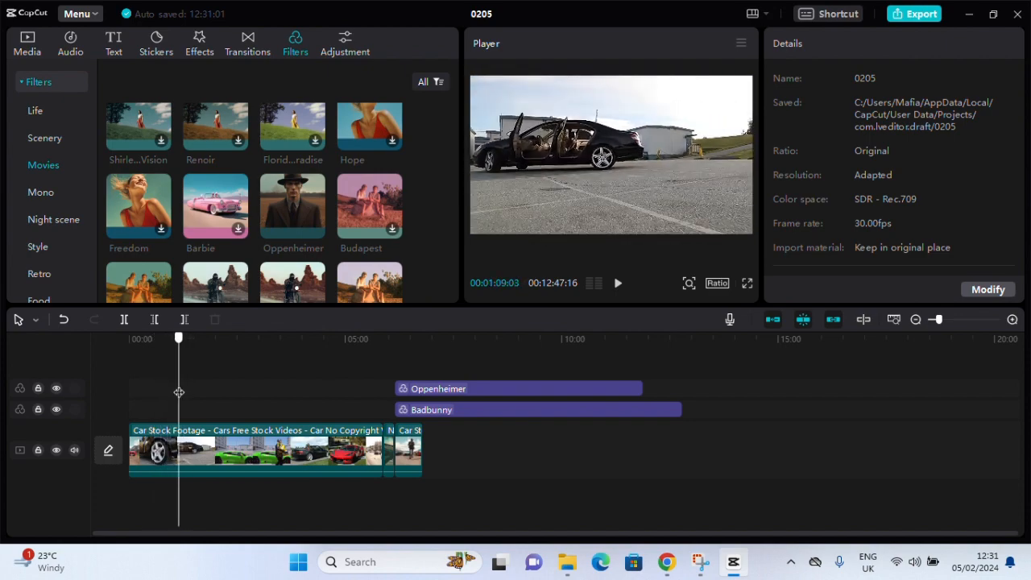
left_click(216, 459)
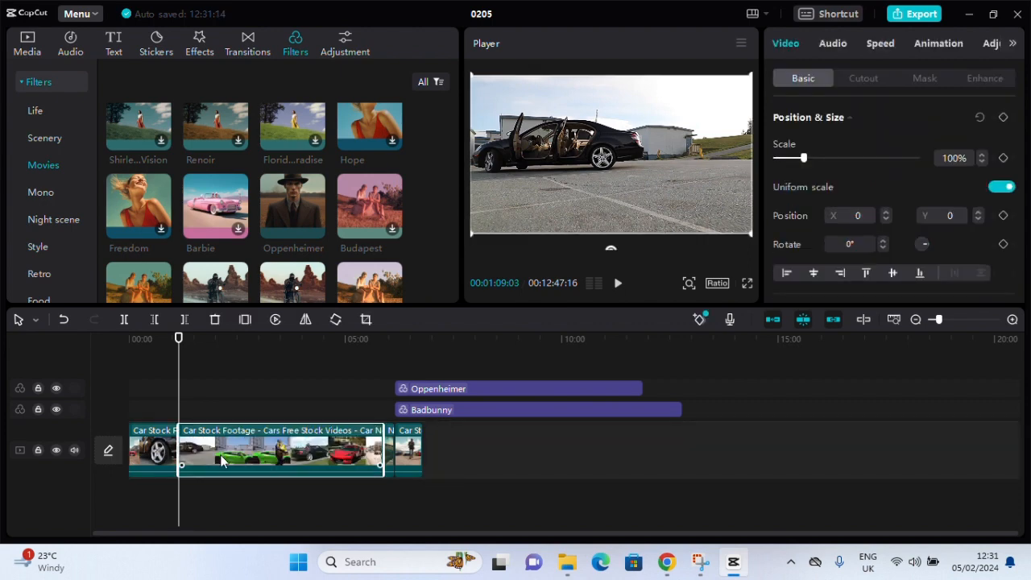
left_click_drag(221, 461, 382, 469)
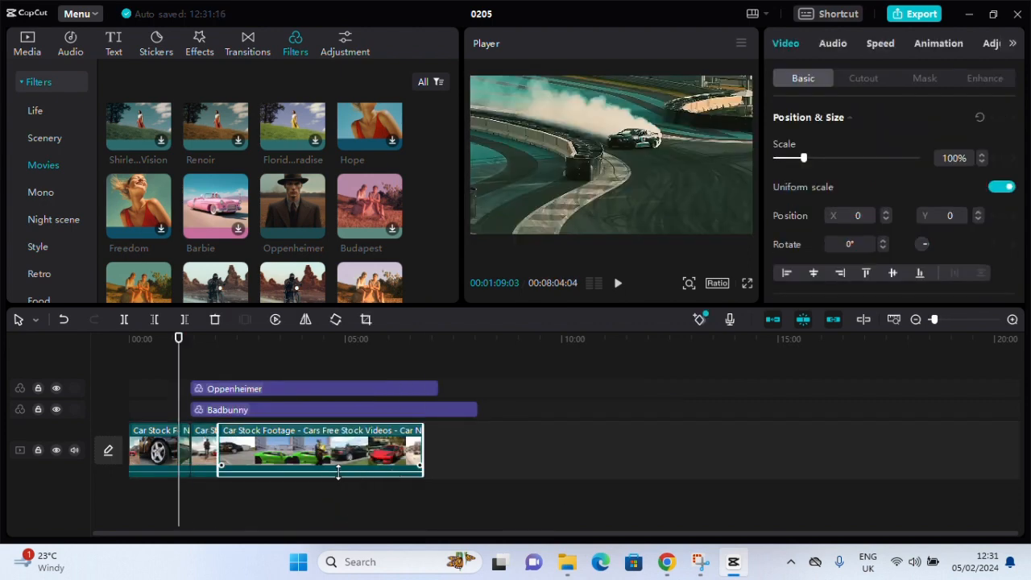
Add the Non Copyright drift video from the local media to a new overlay track at 00:01:09:03
left_click(31, 48)
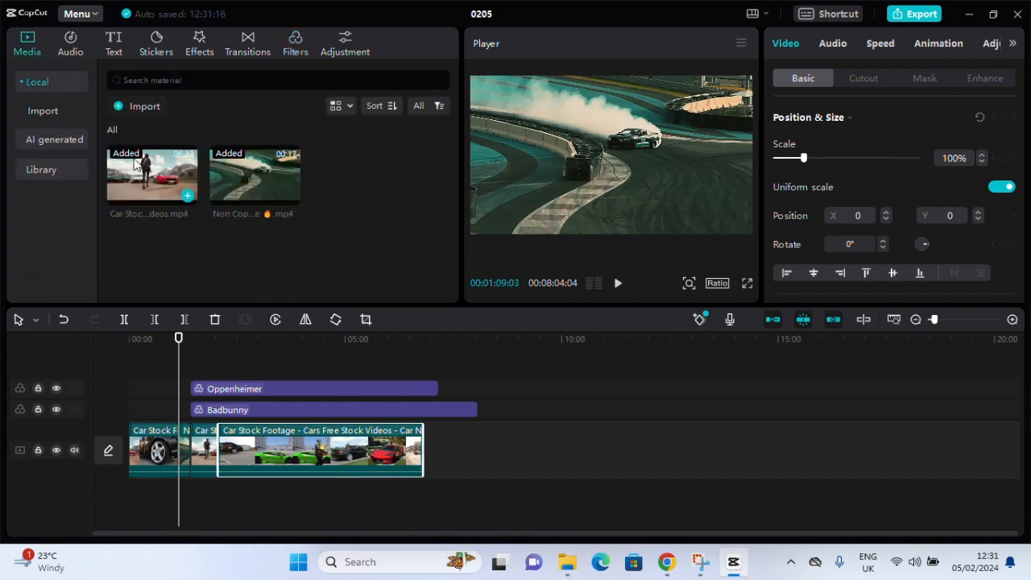
left_click_drag(266, 178, 164, 452)
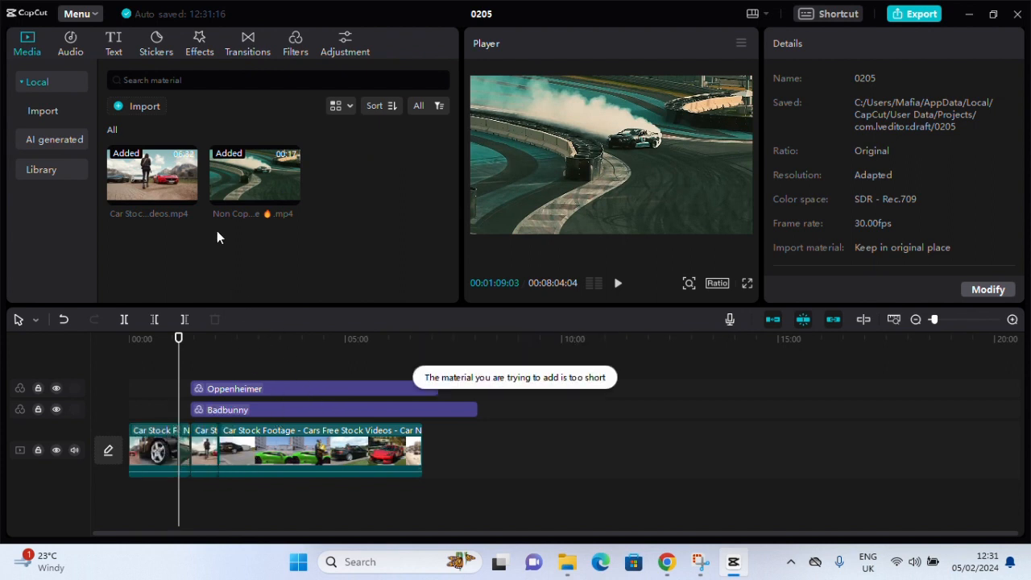
left_click_drag(236, 184, 181, 485)
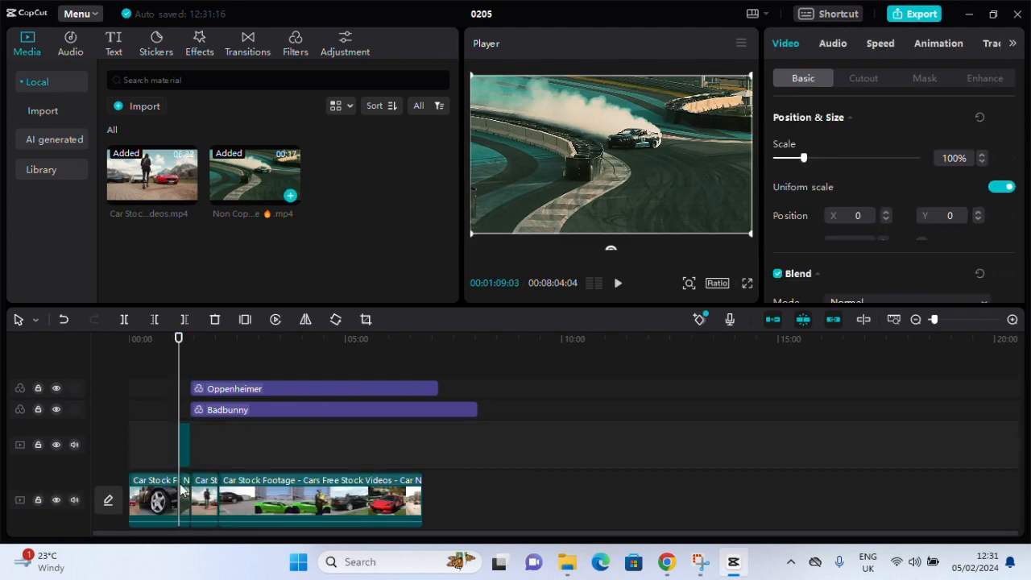
Move all main-track clips after the first one up to the overlay track, behind the added drift clip
left_click(249, 442)
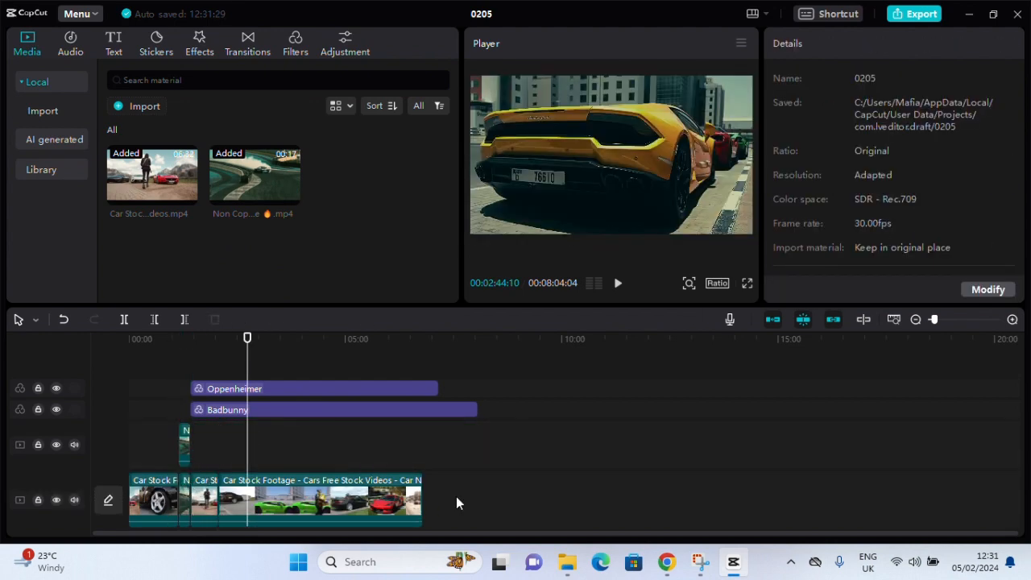
left_click(346, 501)
left_click_drag(219, 503, 178, 506)
left_click_drag(296, 496, 316, 455)
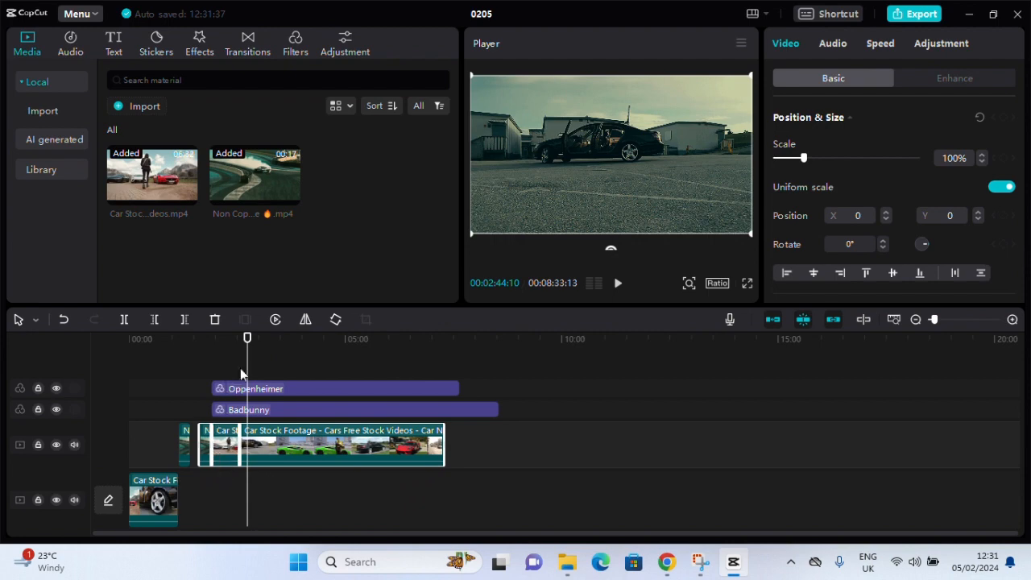
Play the timeline from the beginning and again from 00:01:09 to check the cut into the drift clip
left_click_drag(246, 369, 49, 392)
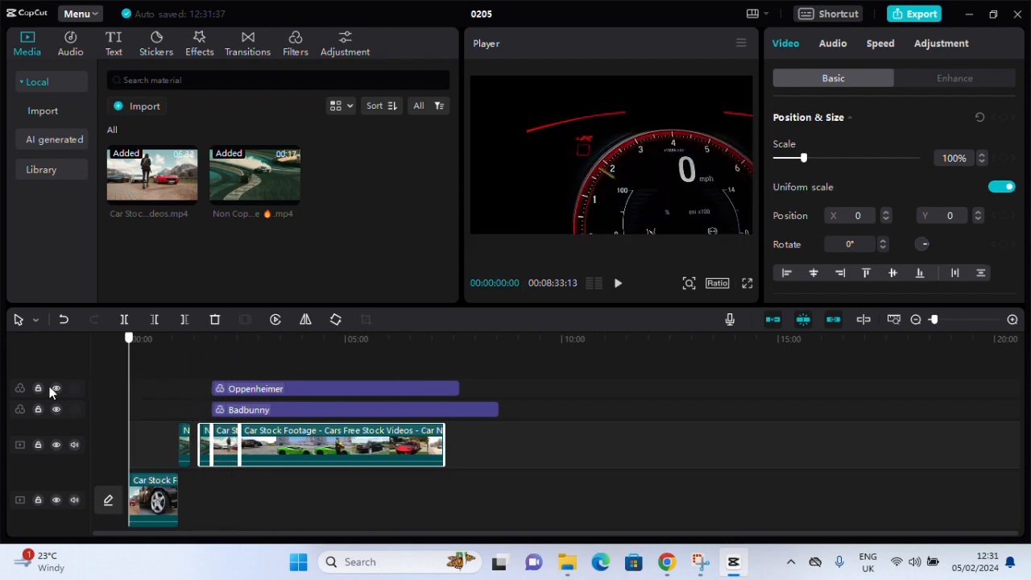
left_click(613, 283)
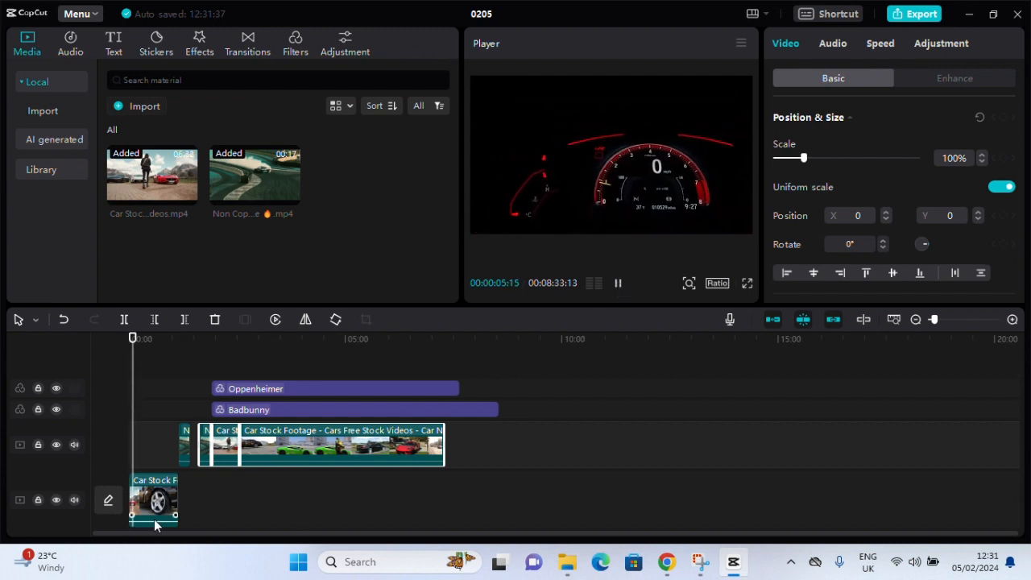
left_click(124, 350)
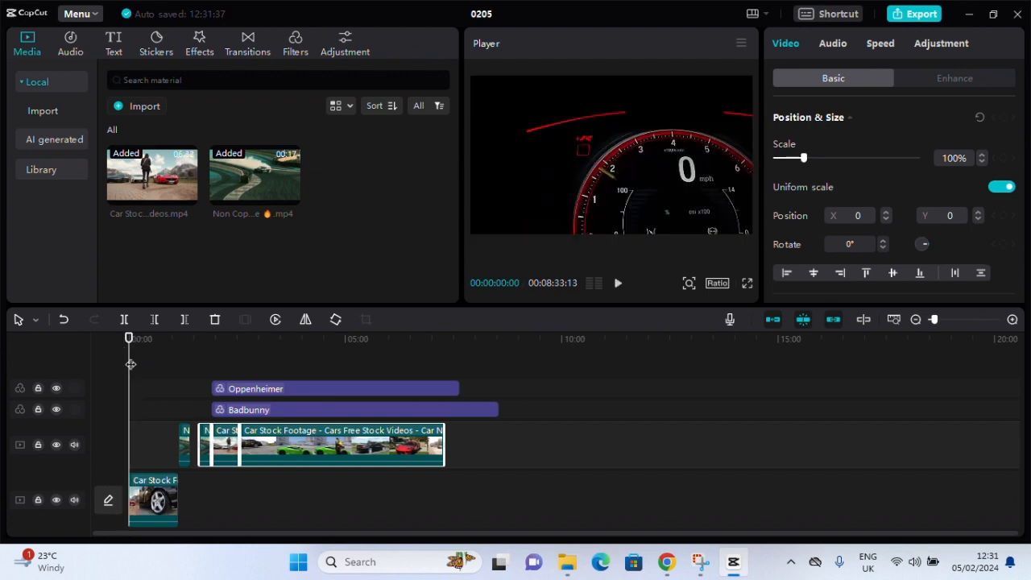
key("space")
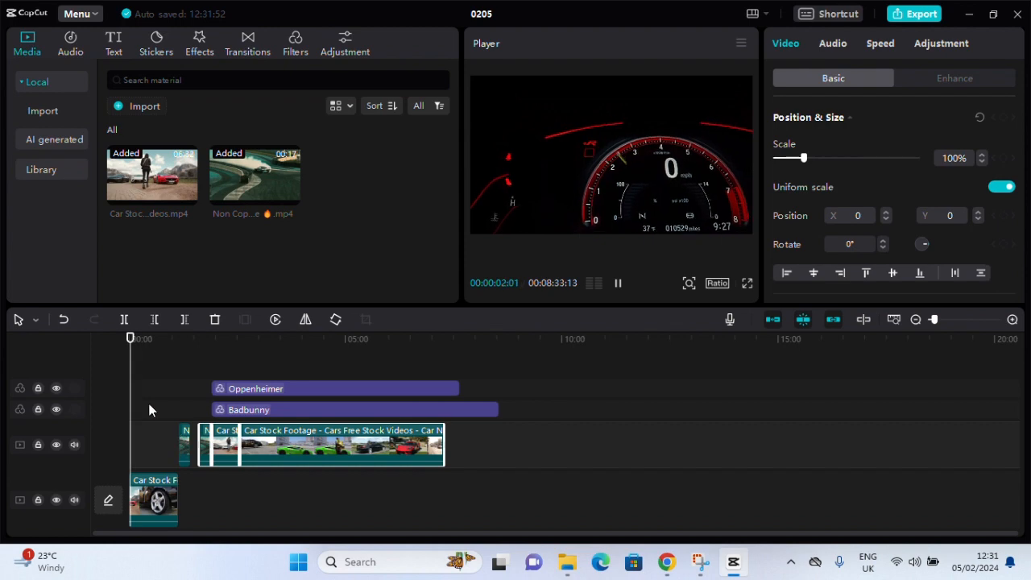
left_click_drag(126, 342, 180, 348)
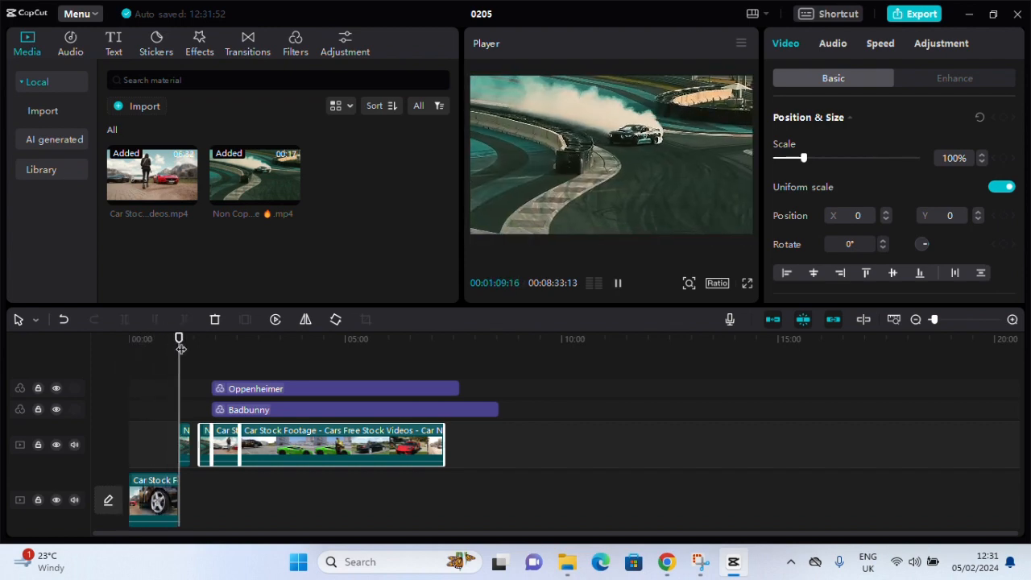
key("space")
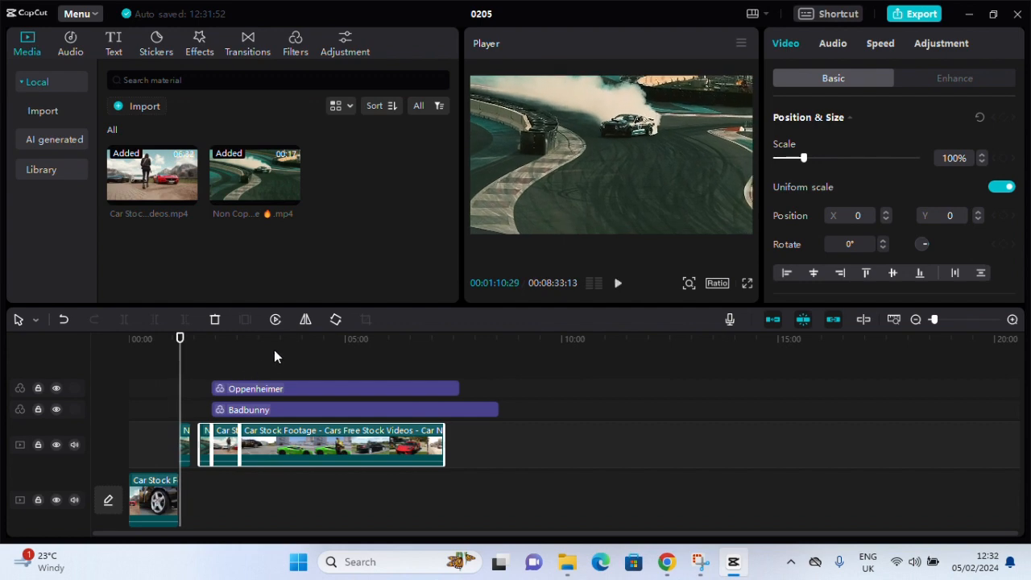
Move the Oppenheimer and Badbunny filters together to the start of the timeline
left_click(248, 348)
left_click_drag(504, 378, 345, 417)
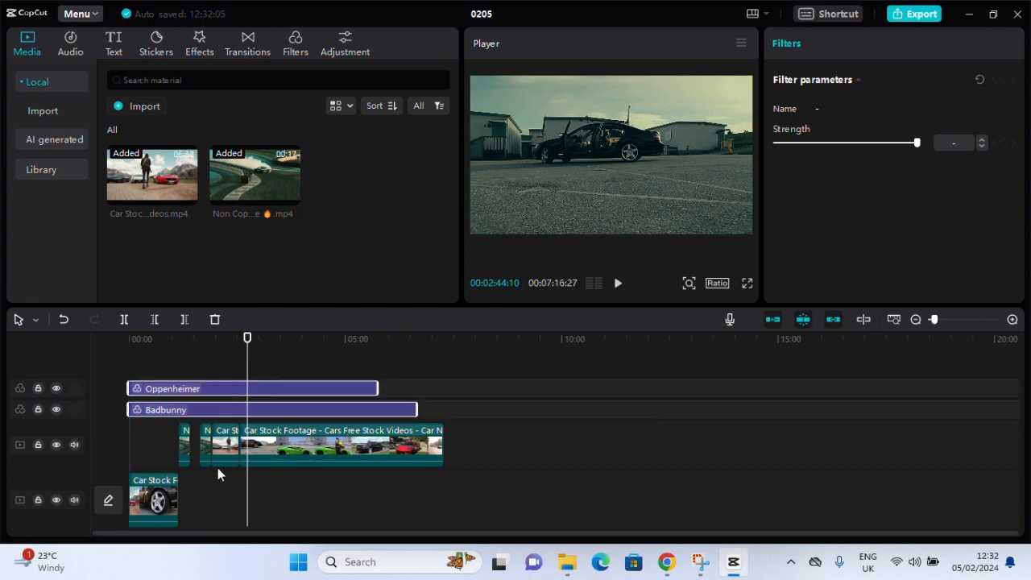
scroll(202, 504, "down", 1)
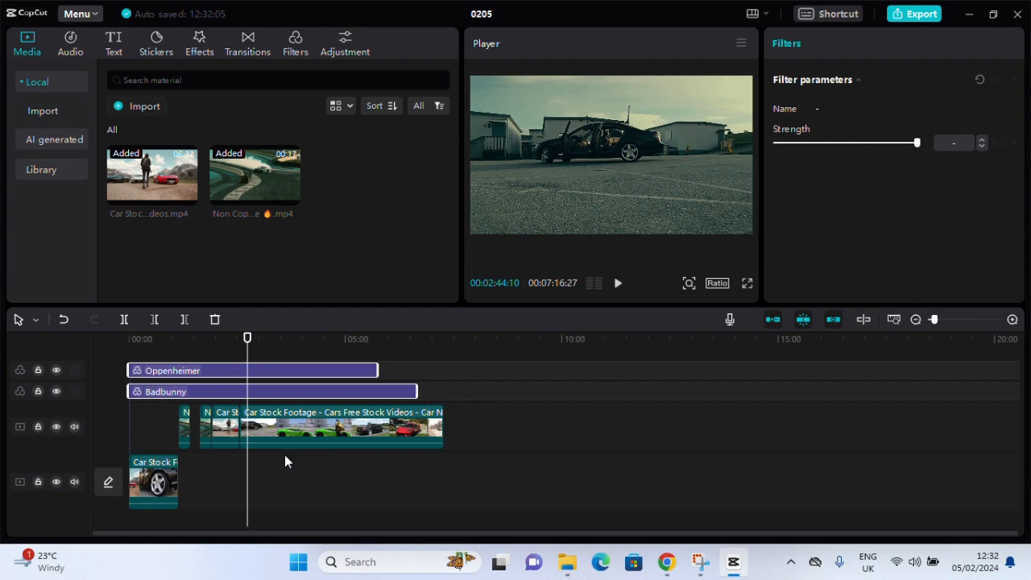
left_click(266, 487)
Delete the second Non Copyright drift clip, which starts at 00:01:38 on the overlay track
left_click(200, 452)
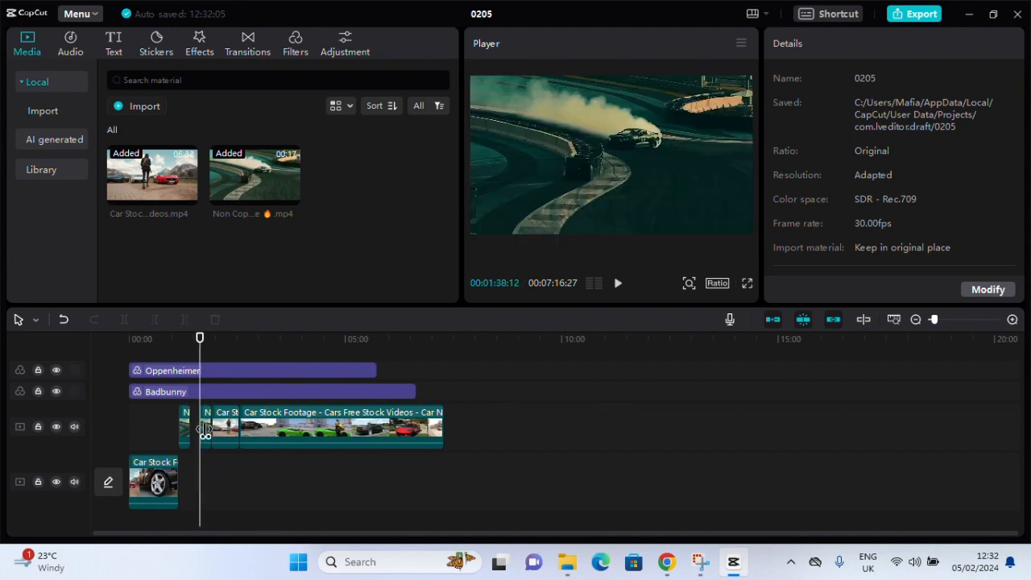
left_click(204, 432)
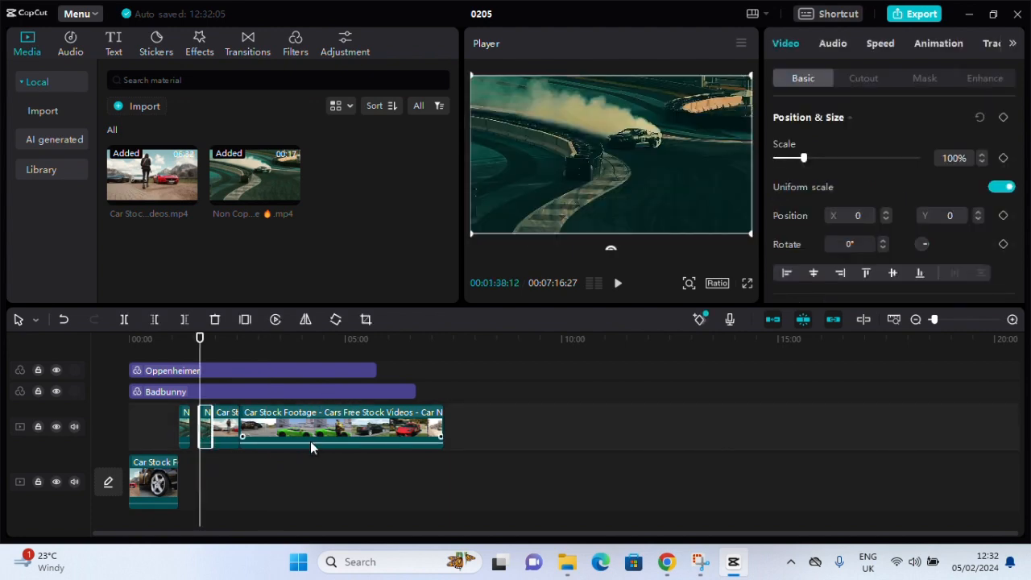
left_click(500, 431)
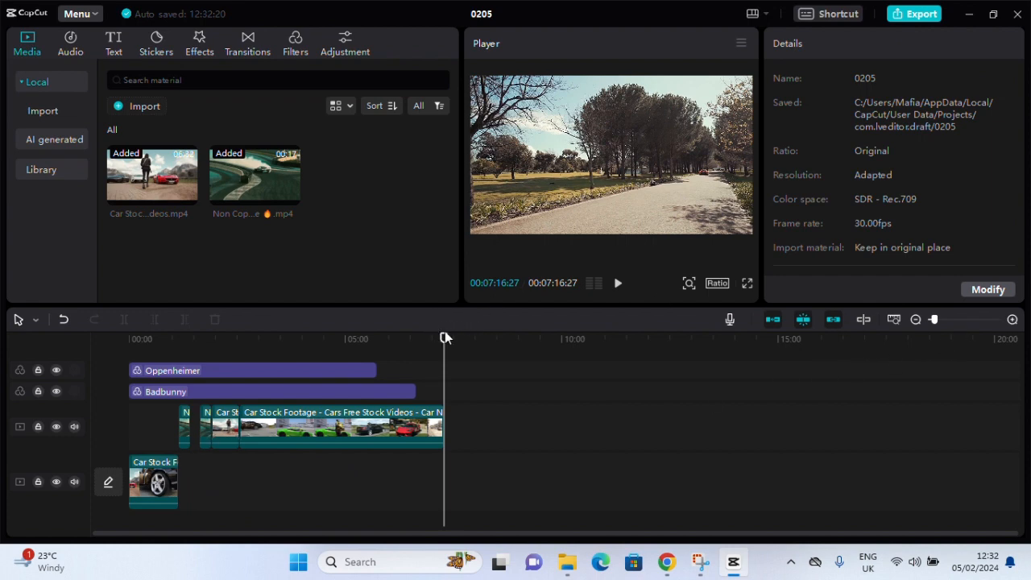
left_click_drag(445, 337, 200, 338)
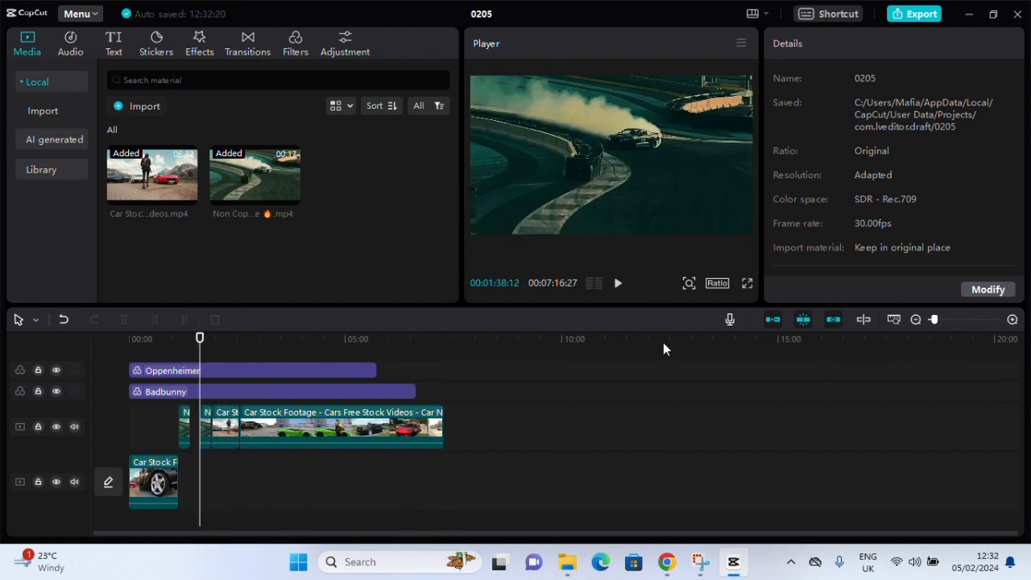
left_click(1010, 319)
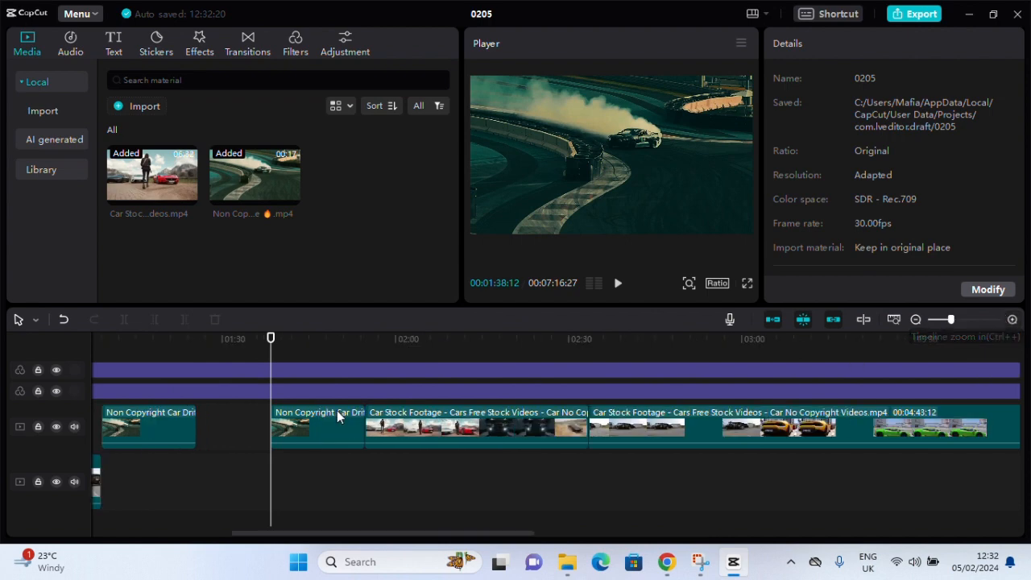
left_click_drag(270, 348, 186, 346)
left_click_drag(301, 426, 249, 421)
key("Delete")
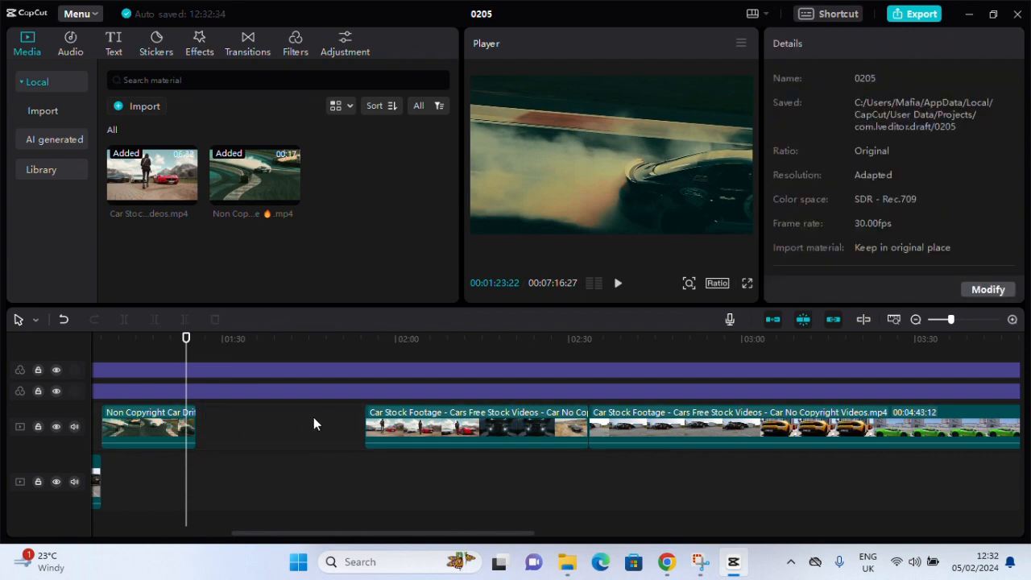
Split the overlay Car Stock Footage clip at 00:02:05:26 and place its first part directly after the drift clip
left_click_drag(190, 345, 430, 381)
left_click(411, 427)
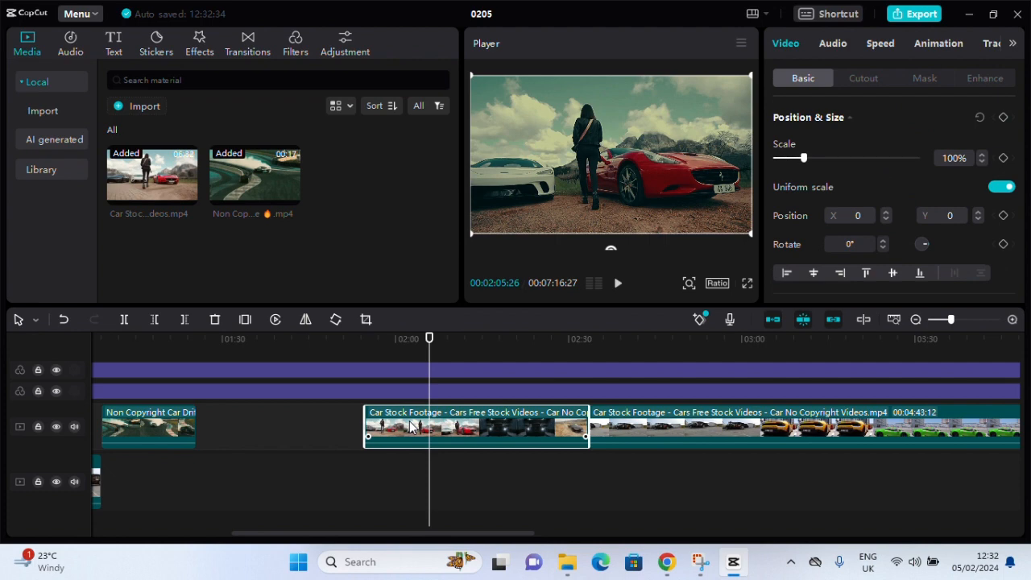
key("ctrl+b")
left_click_drag(408, 427, 238, 427)
Split the remaining piece at 00:02:20:24, move its first part to the main track's end and append the second to the joined overlay clips
left_click_drag(429, 339, 516, 345)
left_click(483, 417)
key("ctrl+b")
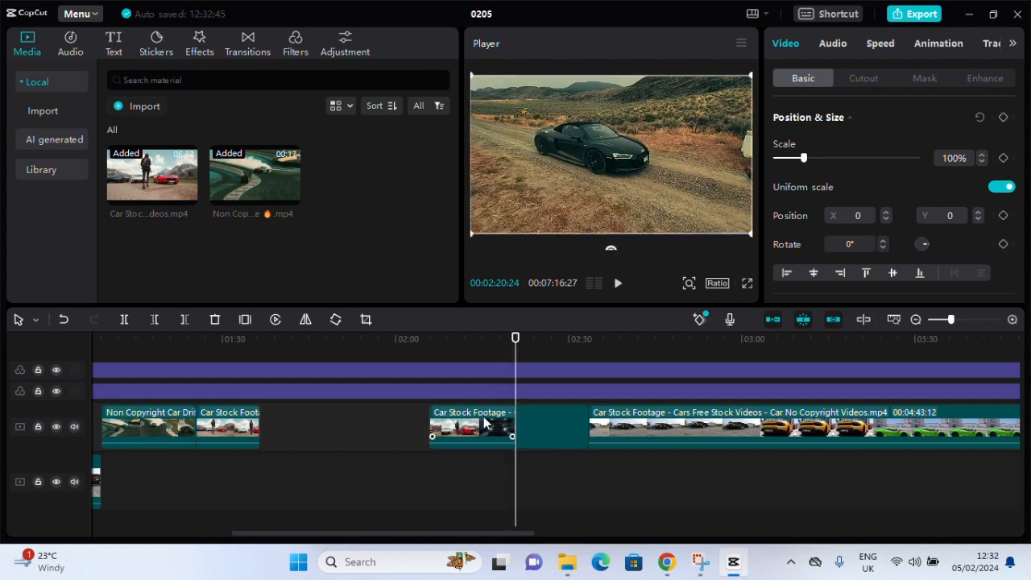
left_click_drag(473, 429, 641, 488)
left_click_drag(556, 433, 304, 431)
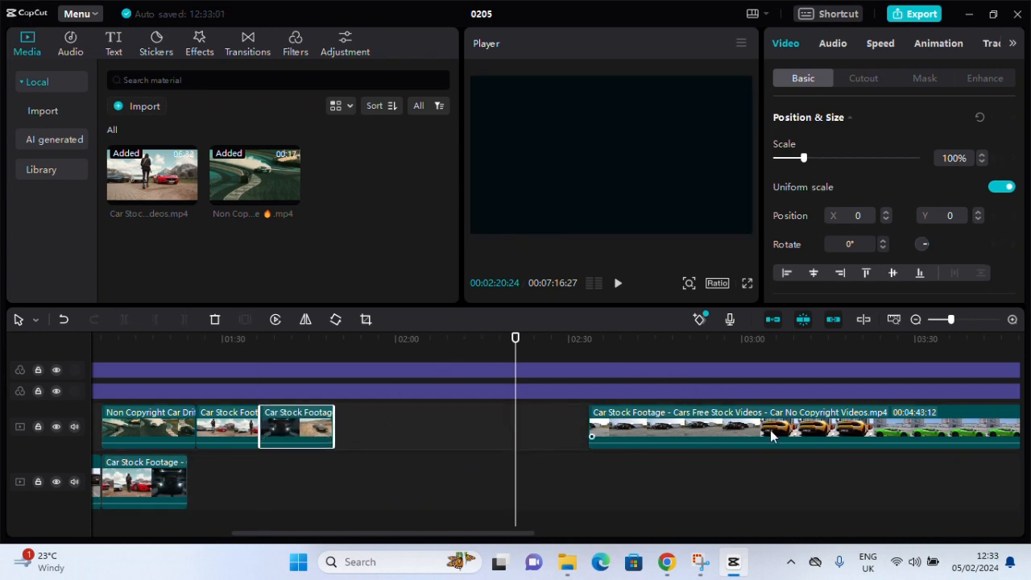
Split the last overlay clip at 00:03:04:11 and 00:03:16:12 and move the yellow car section just behind the earlier overlay clips
left_click_drag(523, 359, 767, 372)
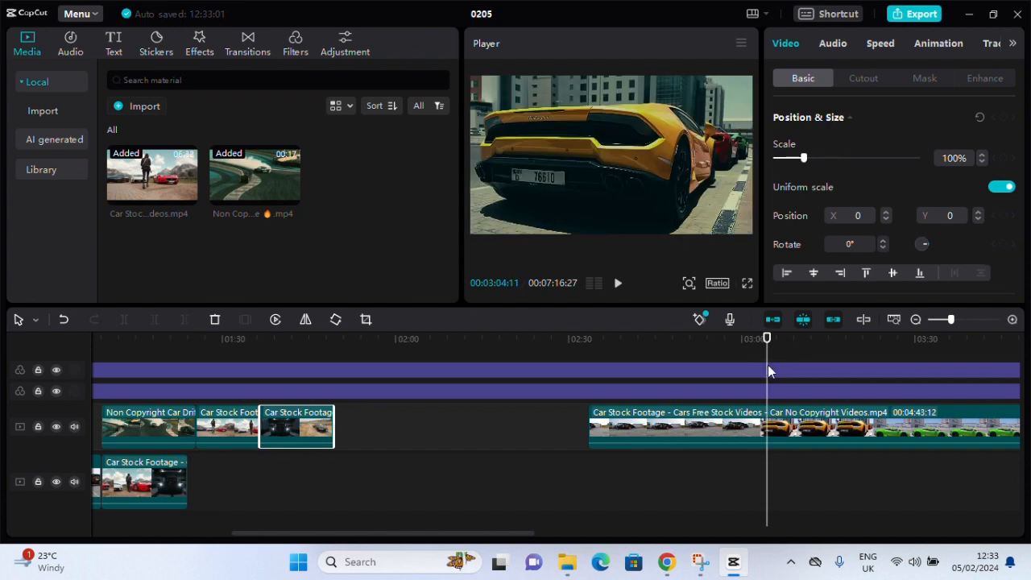
key("ctrl+b")
left_click(775, 425)
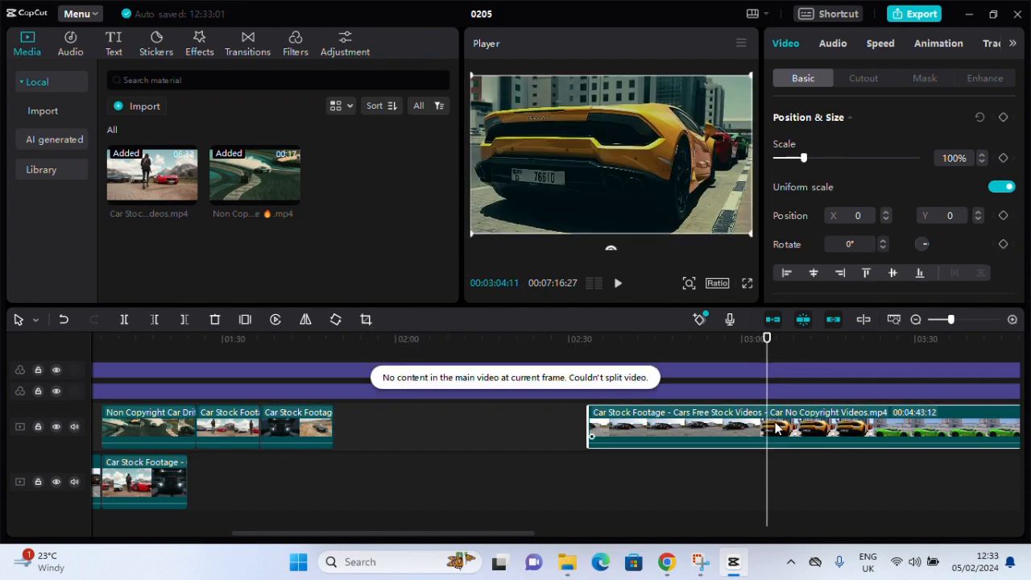
key("ctrl+b")
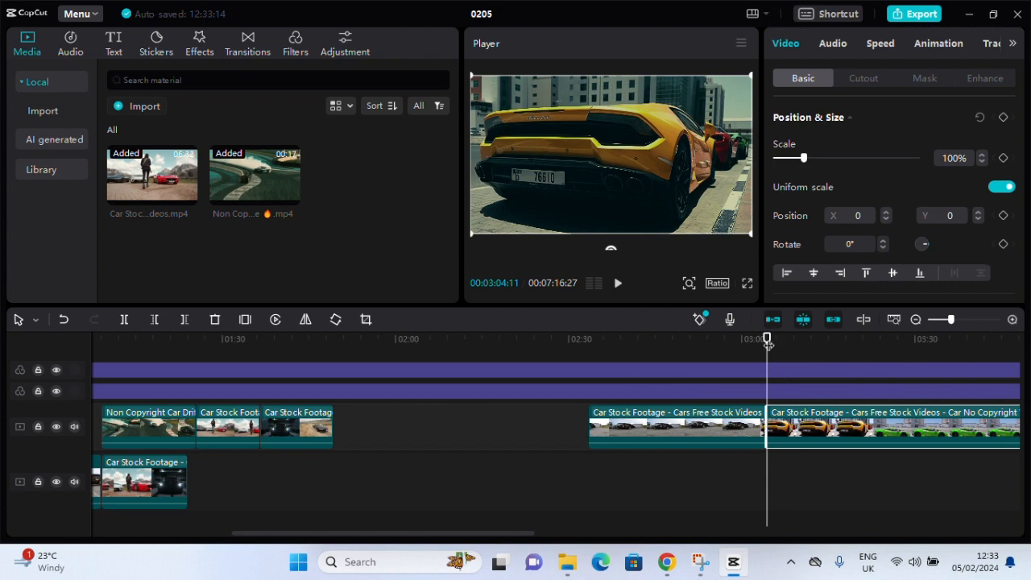
left_click_drag(768, 343, 837, 348)
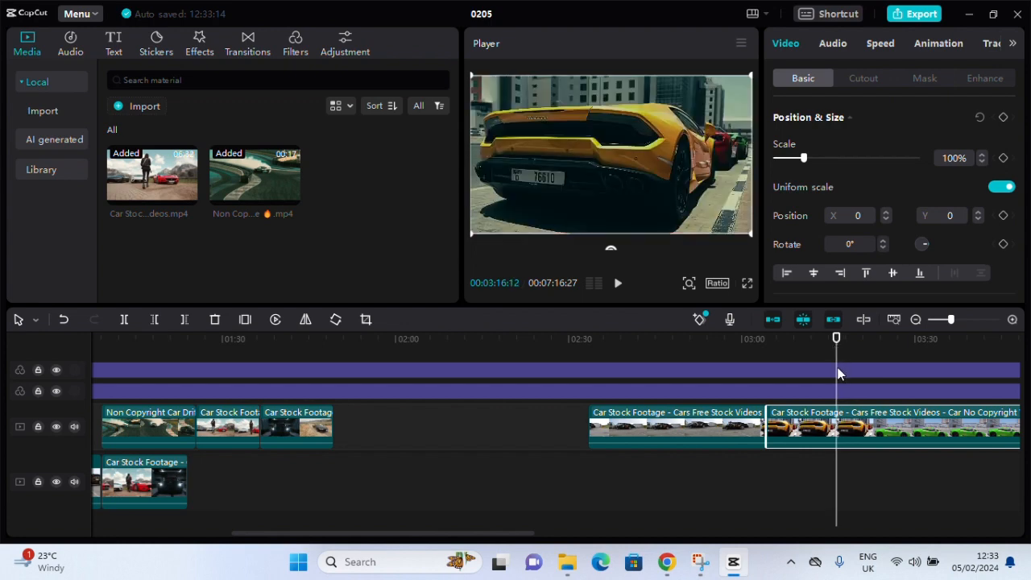
key("ctrl+b")
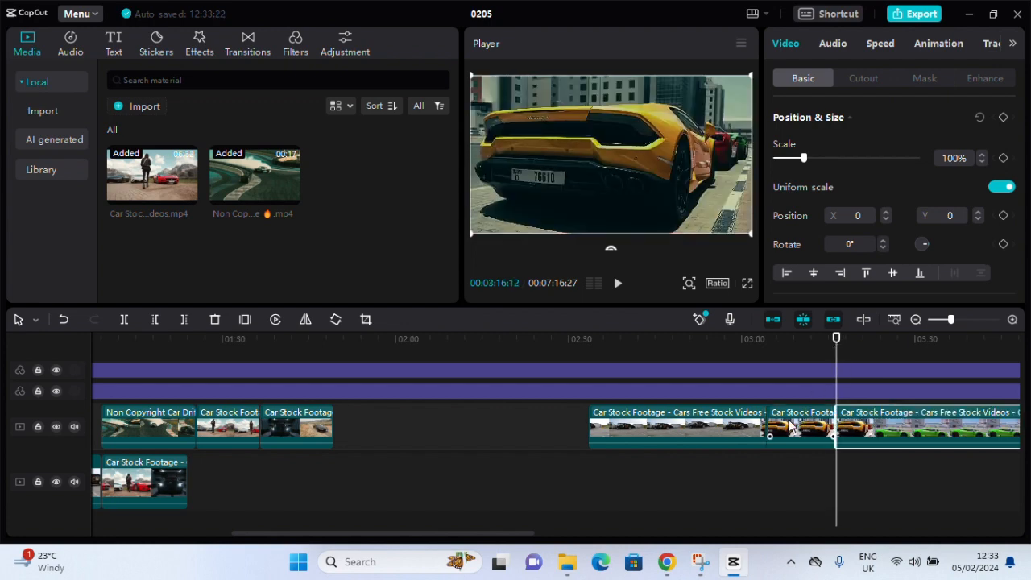
left_click_drag(792, 427, 364, 428)
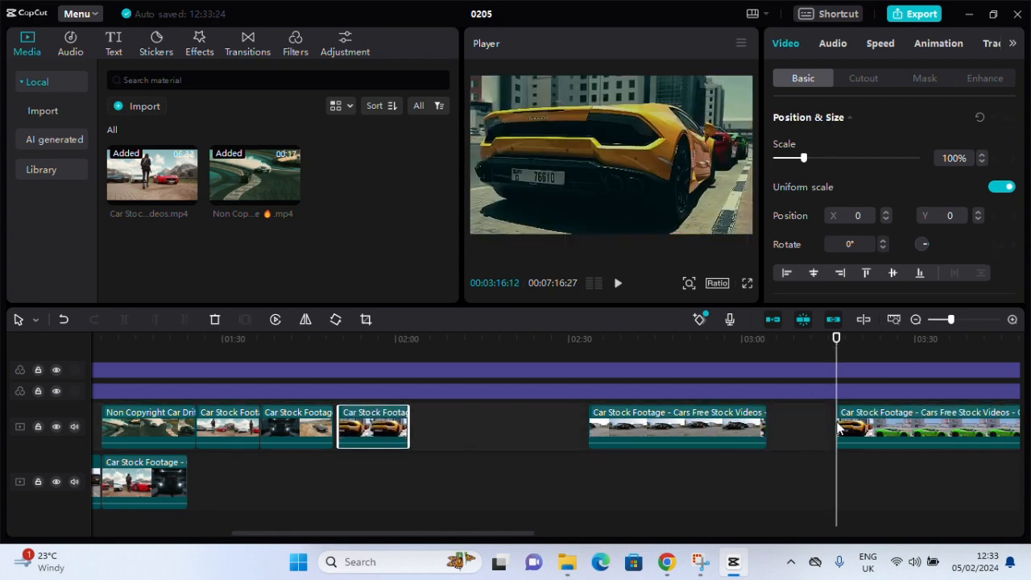
Split the last overlay Car Stock Footage clip at 00:04:35:24 and 00:04:42:03
left_click(916, 320)
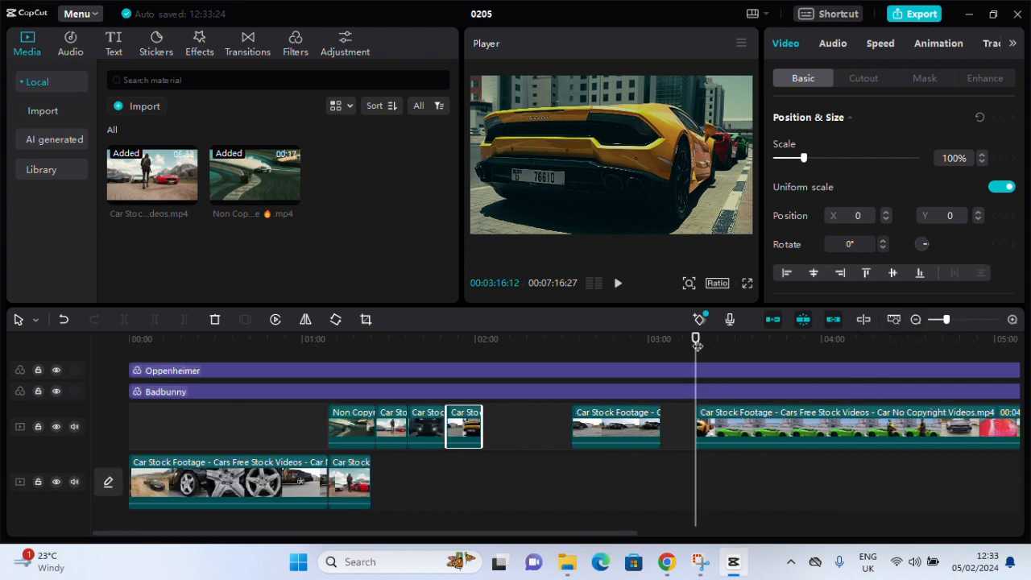
left_click_drag(697, 345, 932, 367)
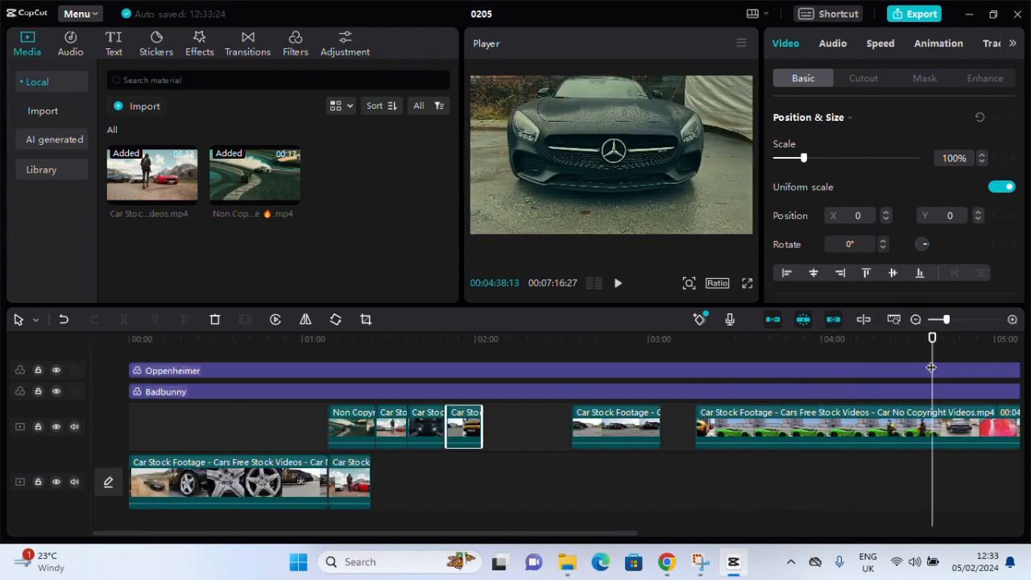
left_click(916, 320)
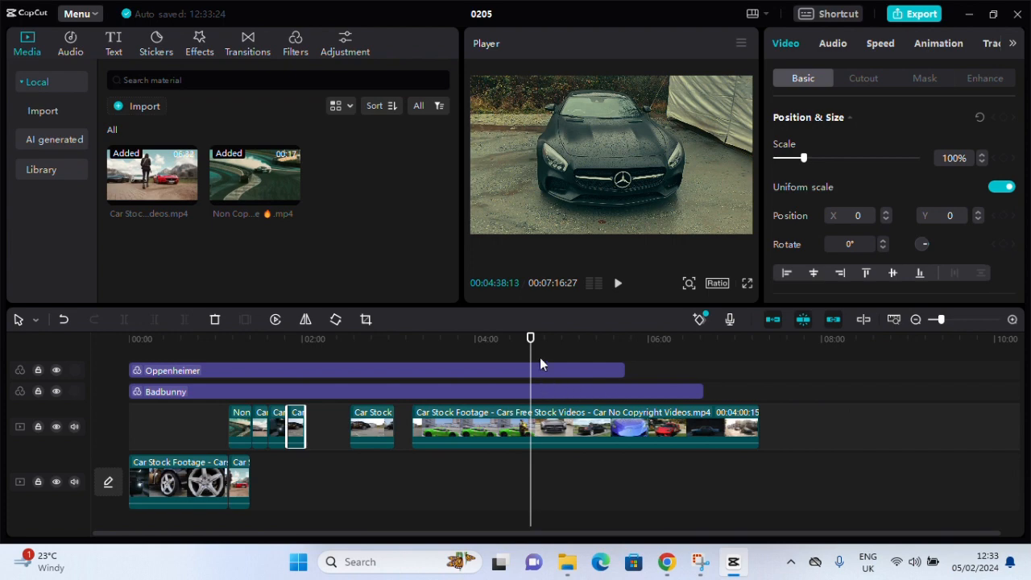
mouse_move(531, 338)
left_mouse_down()
mouse_move(522, 340)
mouse_move(538, 346)
mouse_move(527, 349)
left_mouse_up()
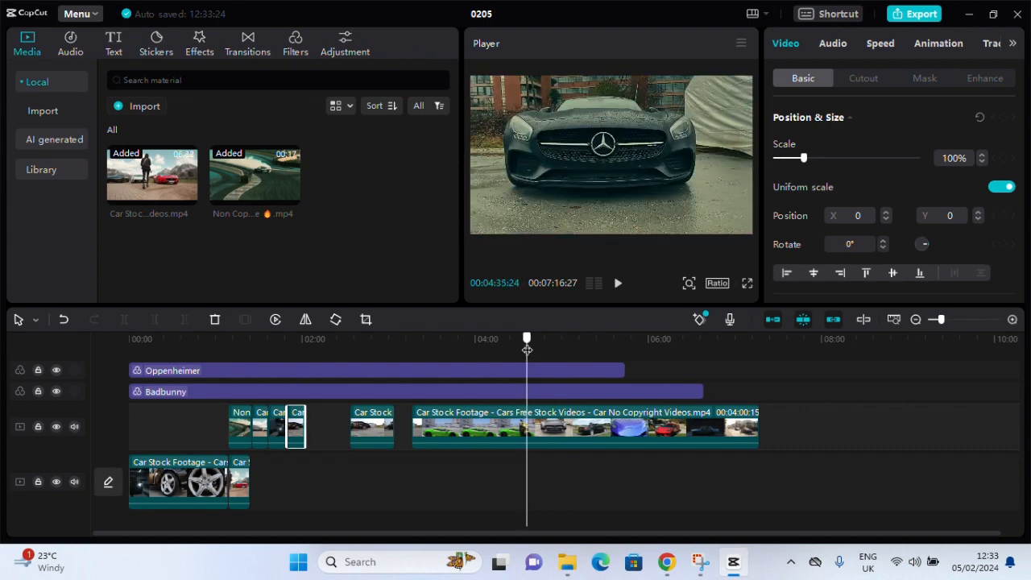
left_click(578, 427)
key("ctrl+b")
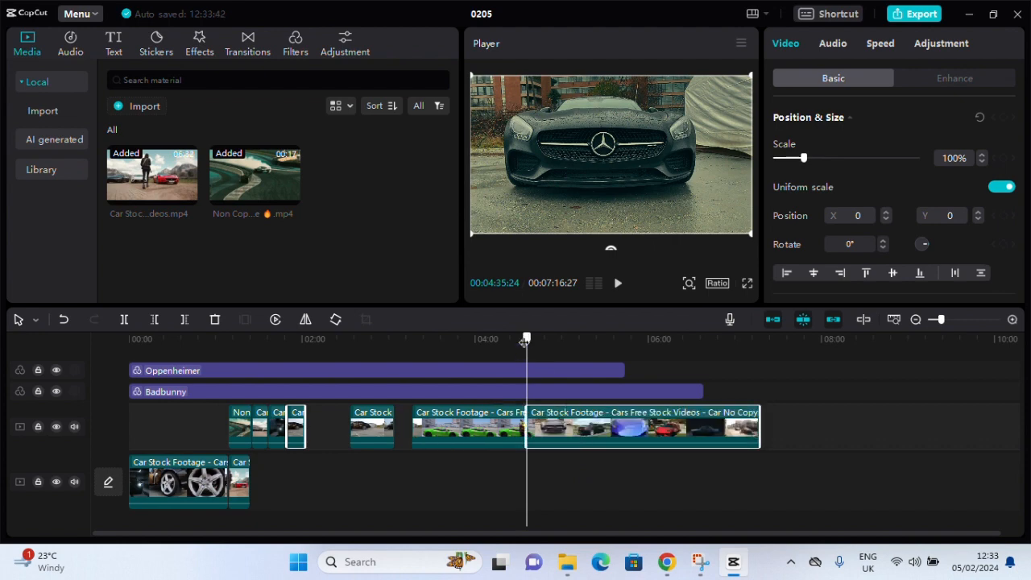
left_click_drag(525, 342, 535, 342)
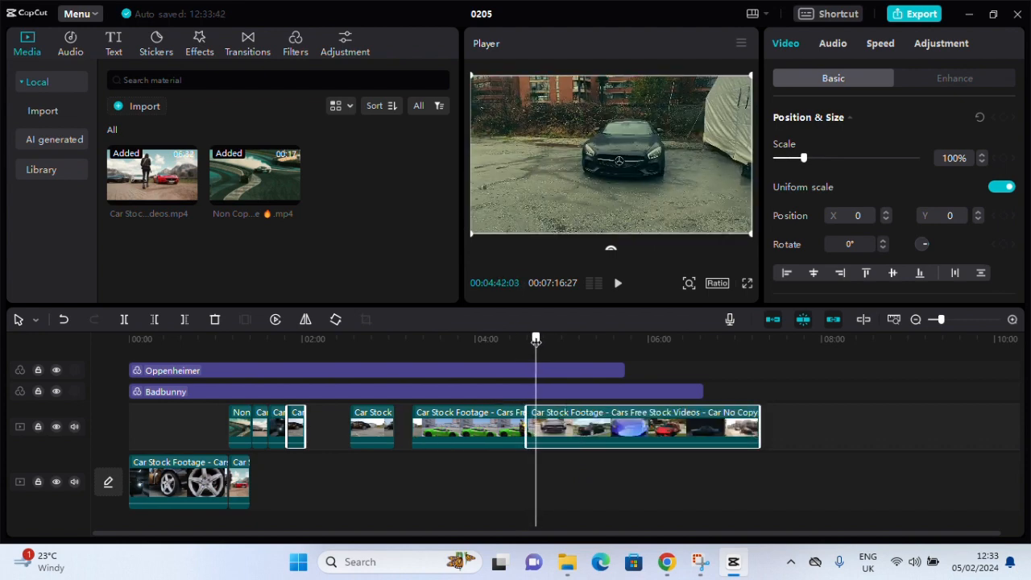
key("ctrl+b")
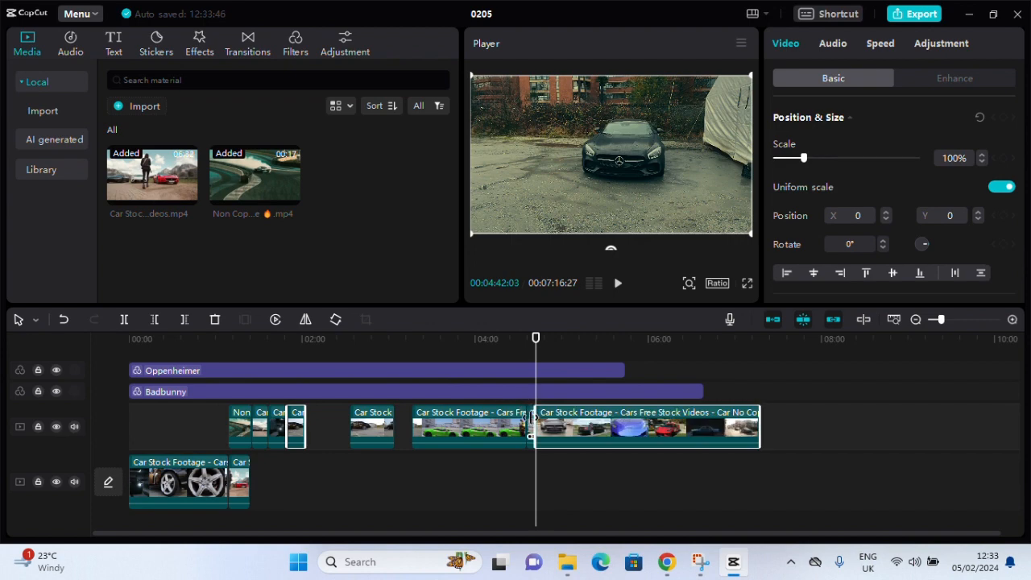
Move the short black Mercedes section into the overlay gap just before the green car clip
left_click(532, 427)
left_click(515, 507)
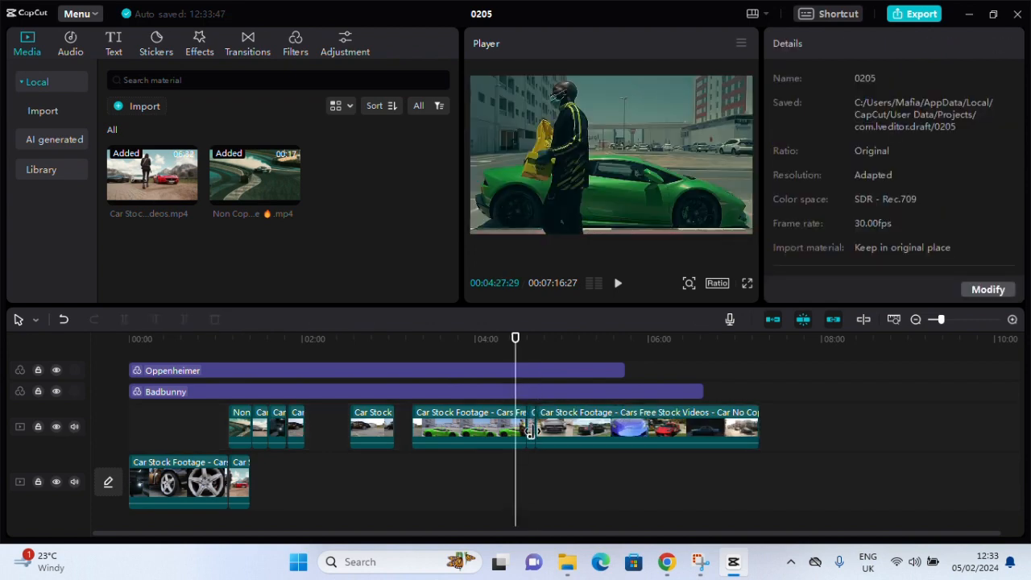
left_click(531, 439)
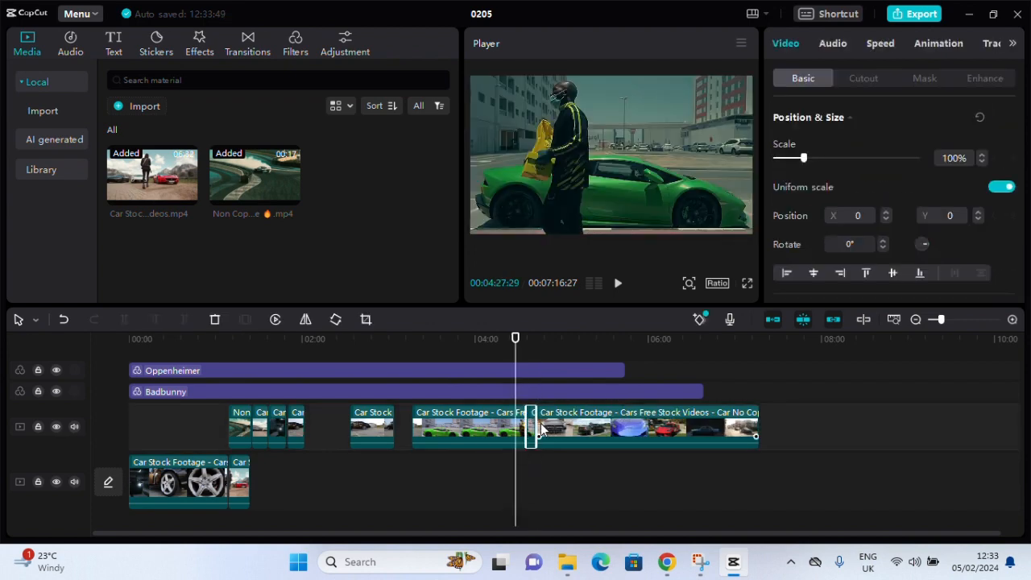
left_click(1012, 319)
left_click(1013, 319)
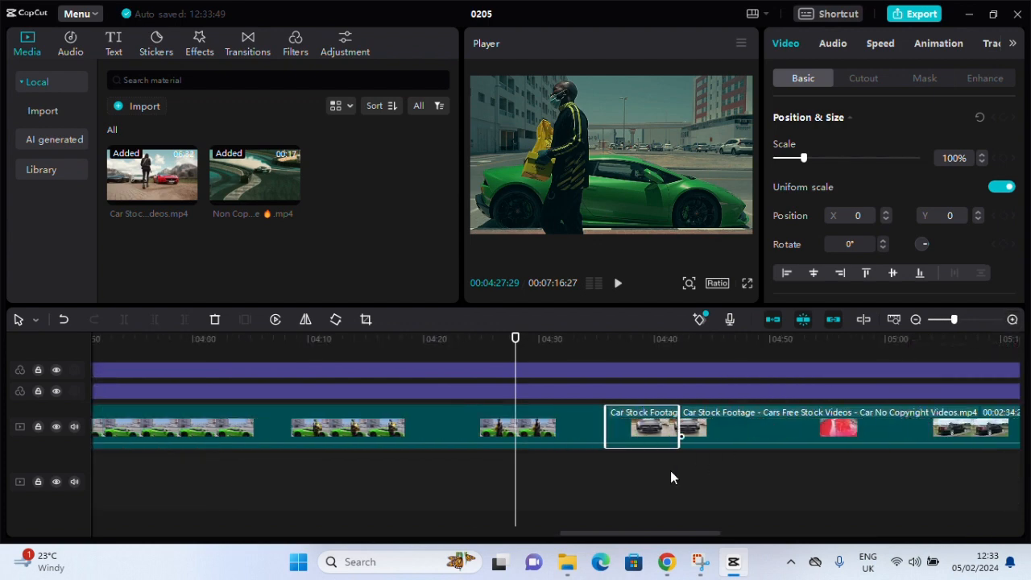
left_click_drag(642, 439, 689, 463)
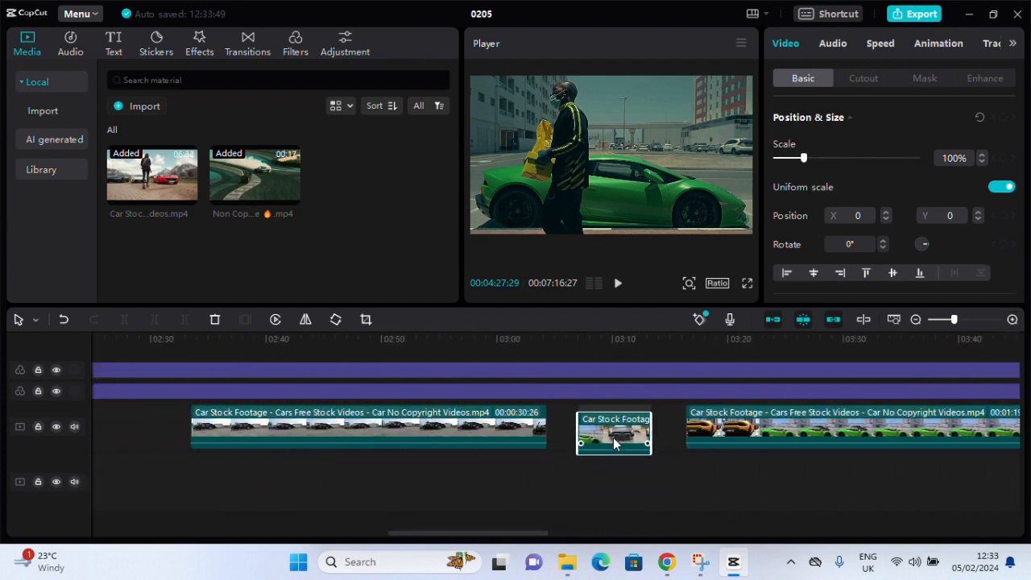
left_click(915, 319)
left_click(916, 319)
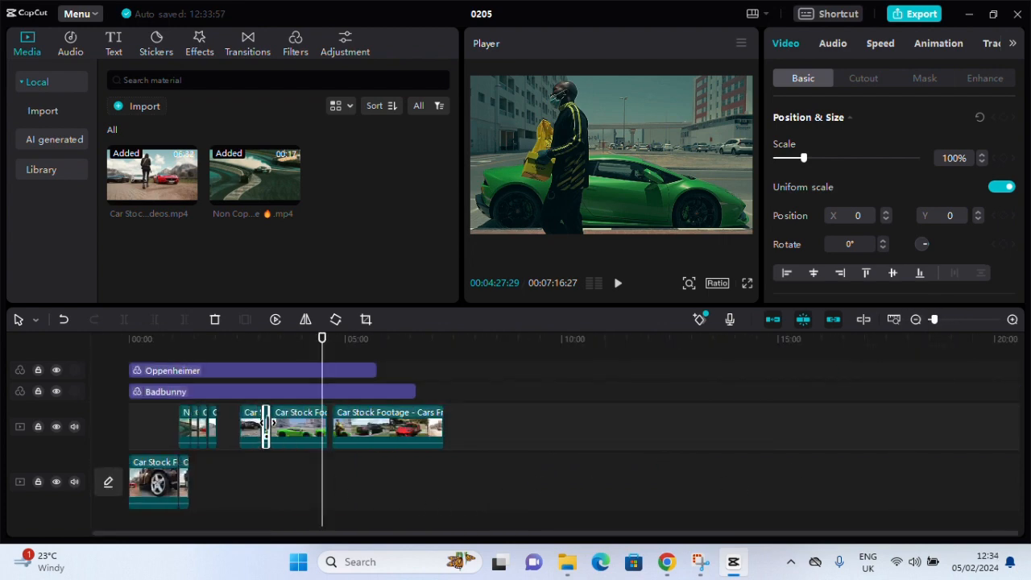
Split the last overlay clip at 00:06:30:13 and move its final part to a new overlay track above the gap after the yellow car clip
left_click_drag(325, 343, 411, 355)
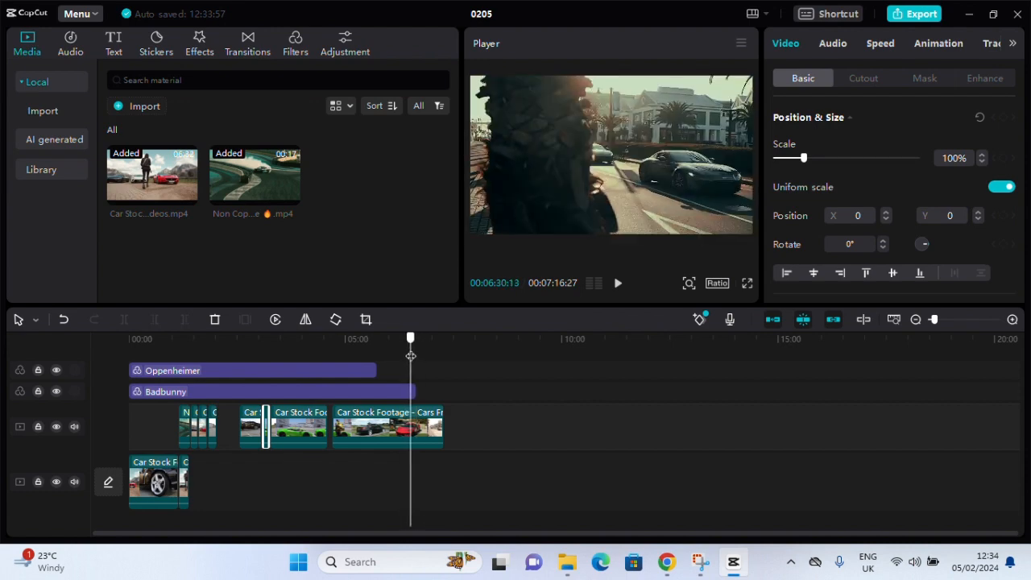
left_click(424, 426)
key("ctrl+b")
left_click_drag(424, 427, 233, 427)
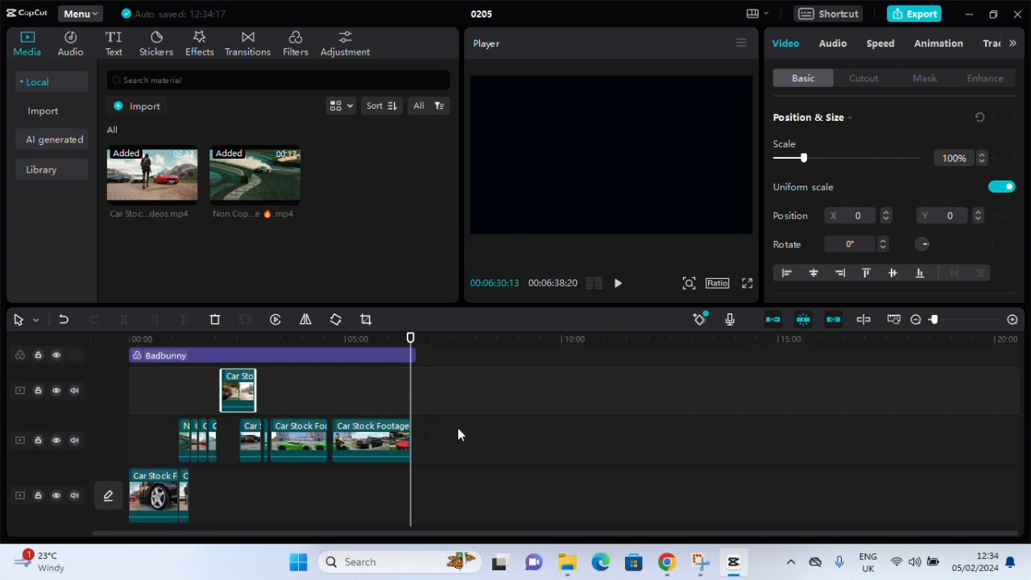
Delete the green car clip and the following Car Stock Footage clip that ends at 00:06:30:13 from the lower overlay track
left_click(416, 443)
left_click(290, 447)
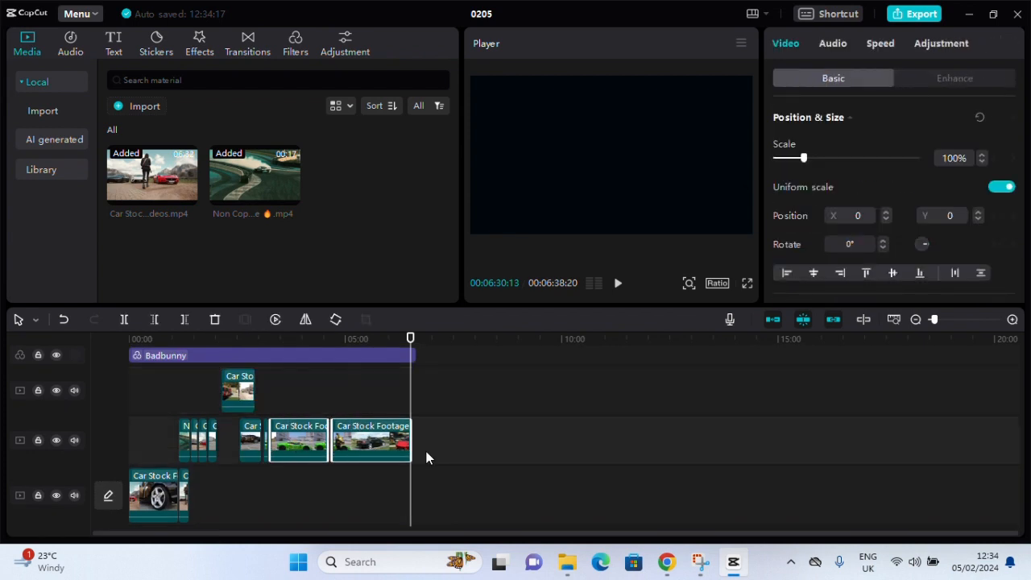
key("Delete")
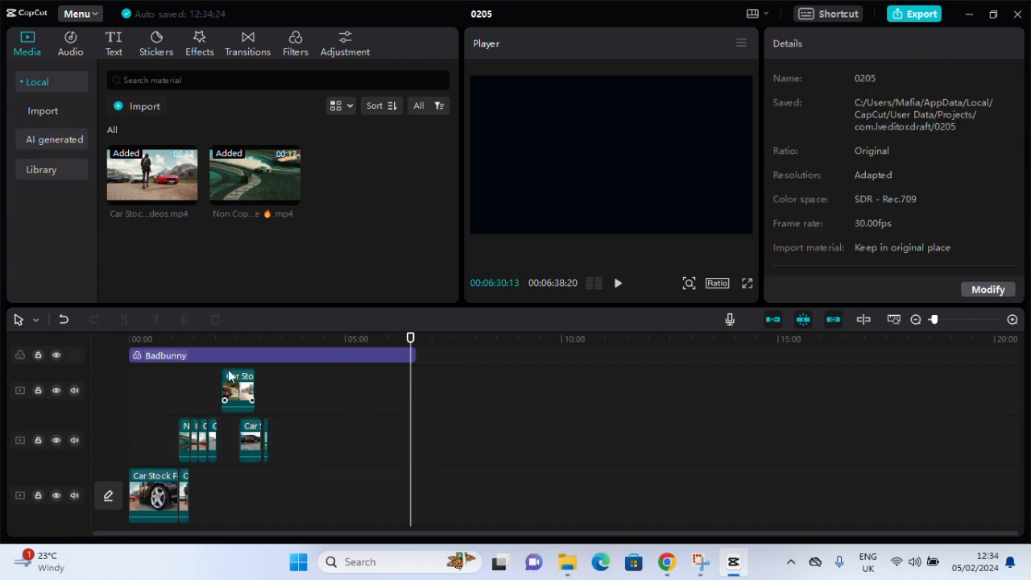
Shift all clips on both overlay tracks together so the drift clip starts where the main track's last clip ends
left_click_drag(410, 344, 177, 387)
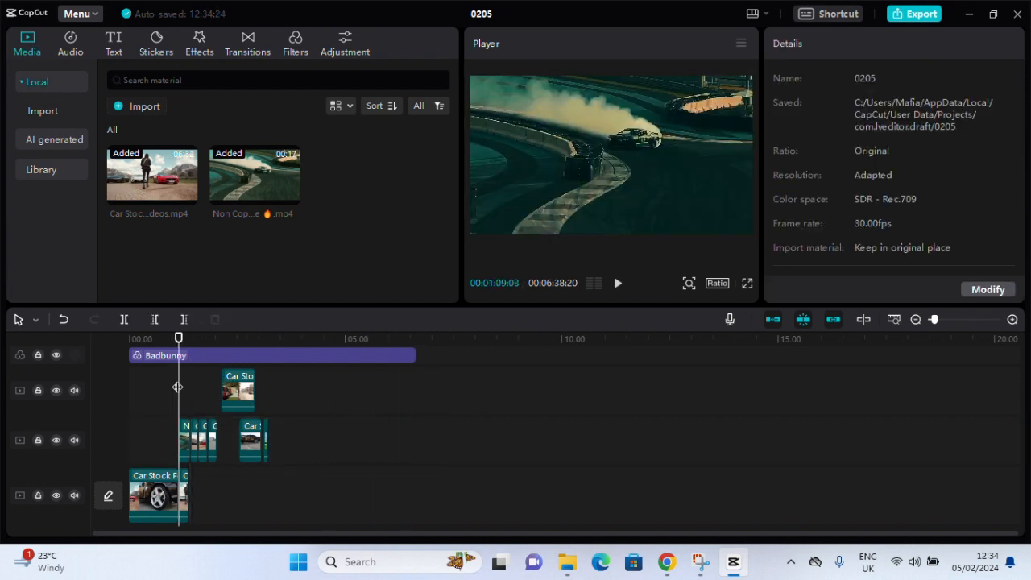
left_click(1012, 319)
left_click(1012, 320)
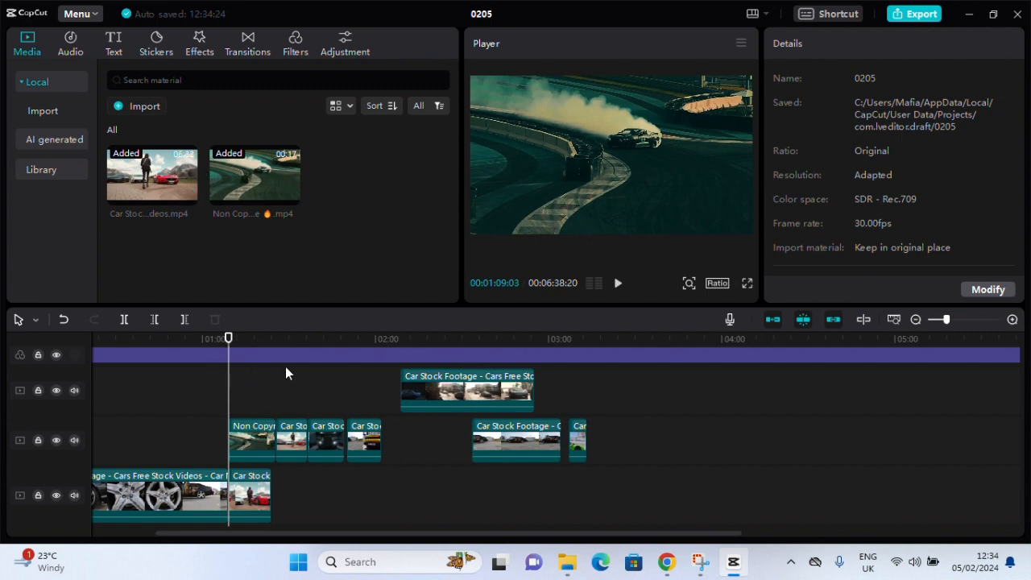
left_click_drag(598, 385, 268, 443)
left_click_drag(465, 391, 509, 393)
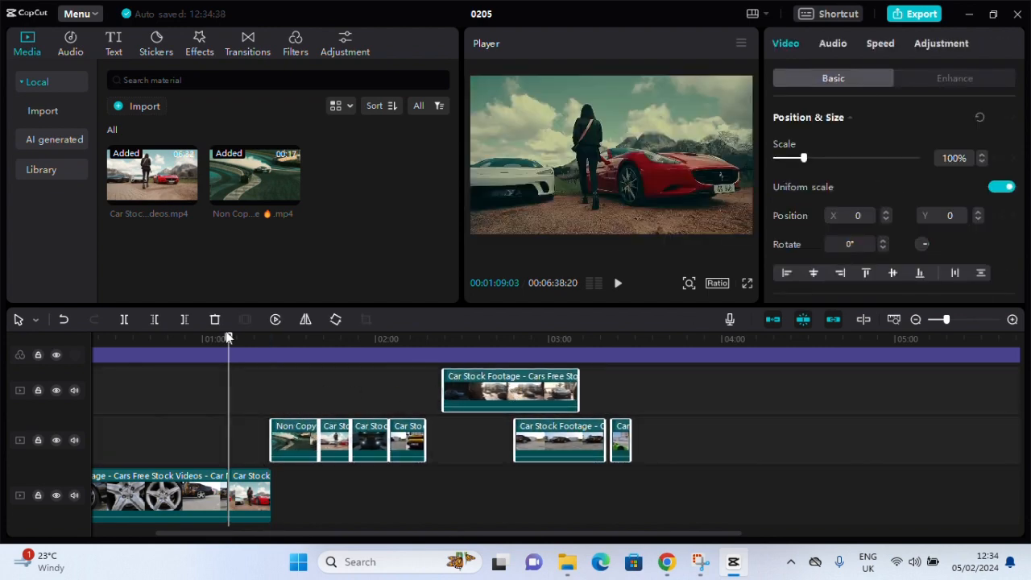
Move the upper overlay clip to start at 00:02:17:04, where the yellow car clip ends
left_click_drag(227, 345, 65, 375)
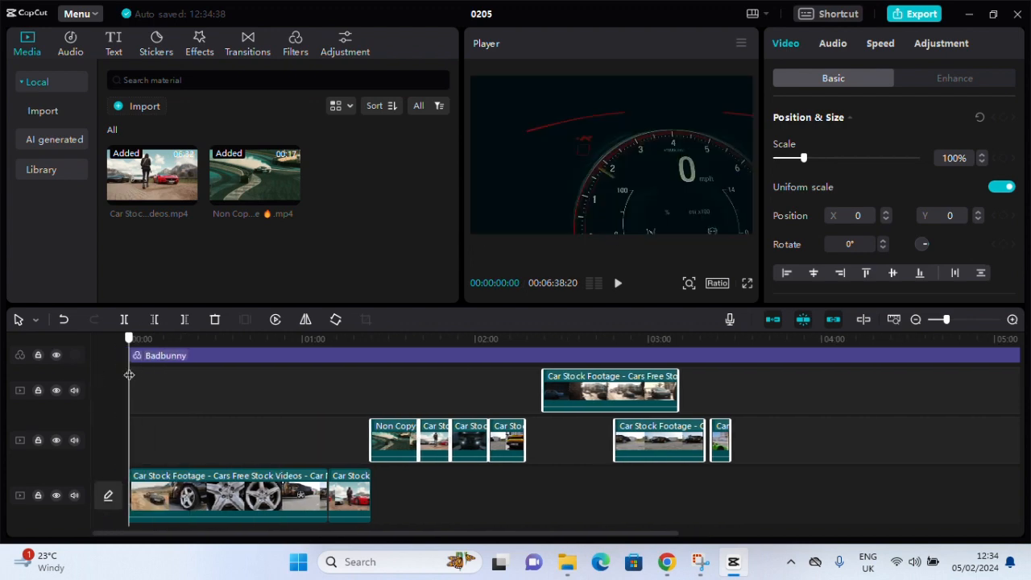
left_click_drag(129, 374, 525, 378)
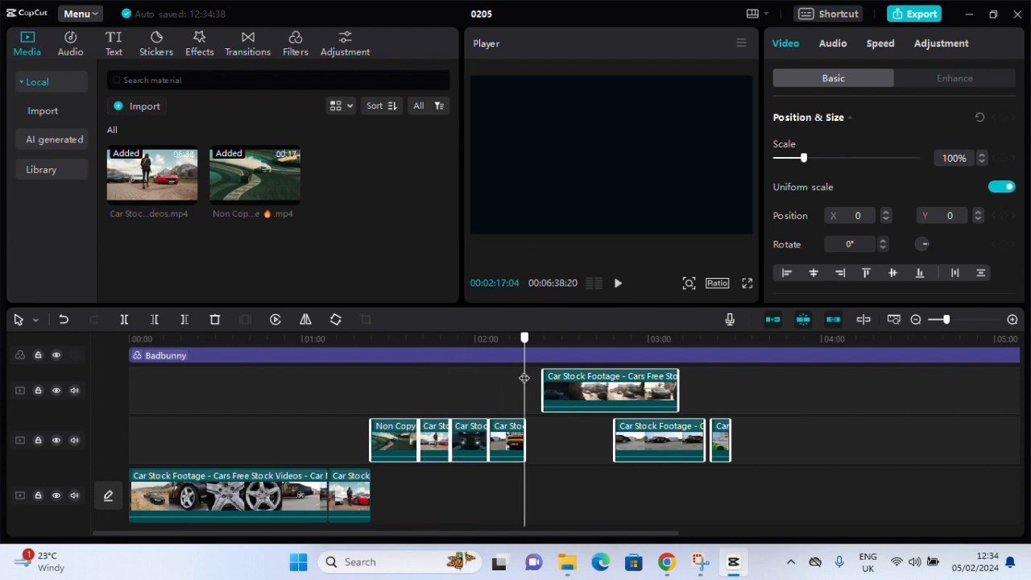
left_click_drag(593, 392, 575, 392)
left_click_drag(524, 341, 593, 342)
left_click(627, 449)
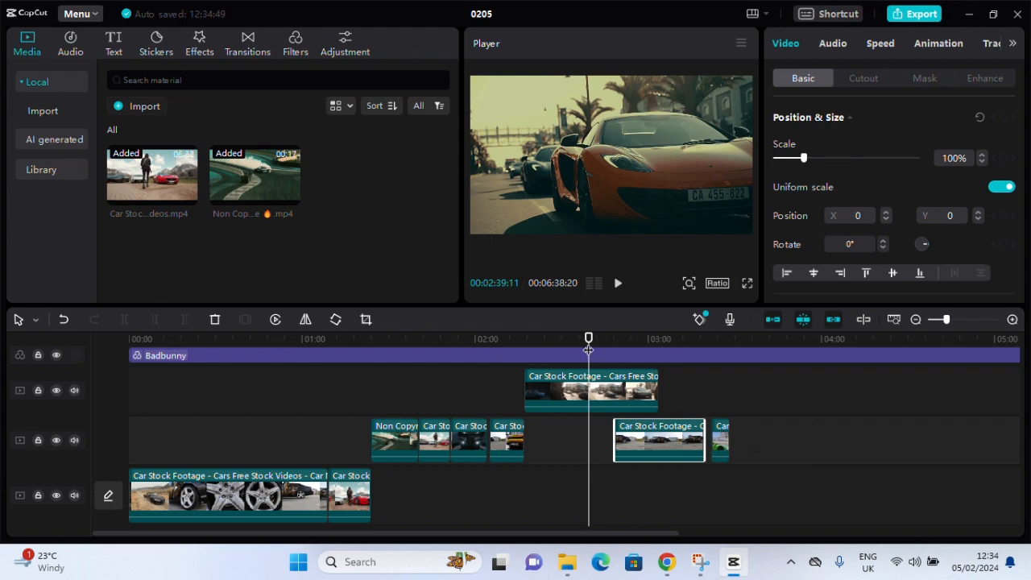
Extract the audio of the last two clips on the lower overlay track, then delete both clips with their extracted audio
left_click_drag(588, 348, 742, 343)
left_click_drag(766, 464, 668, 451)
right_click(668, 432)
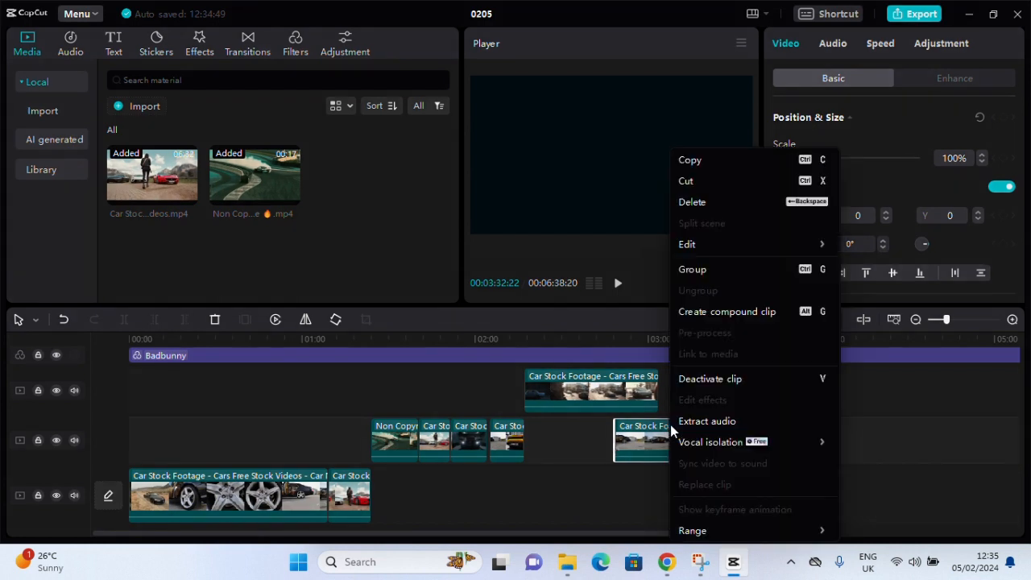
left_click(712, 422)
scroll(652, 399, "up", 2)
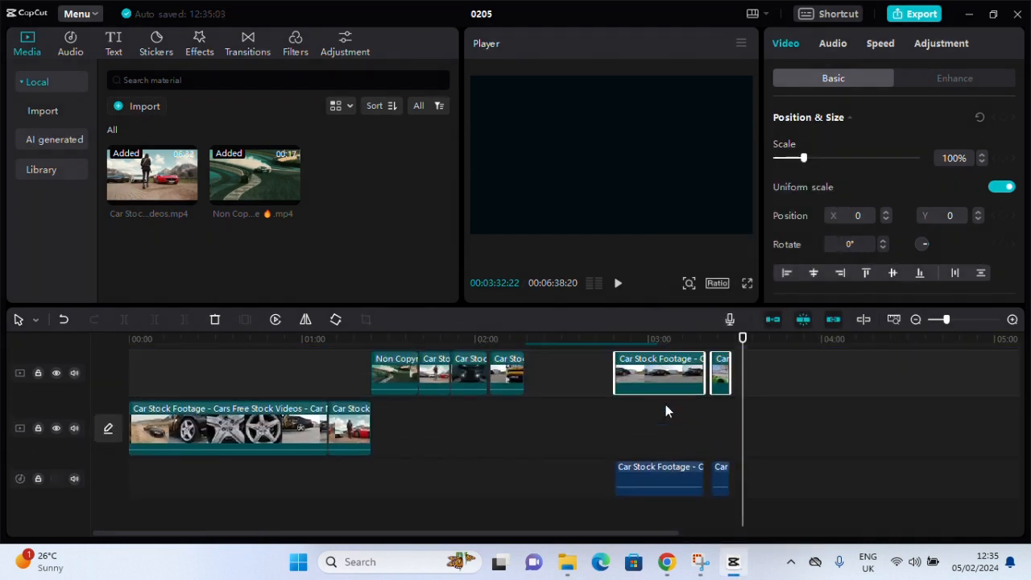
left_click_drag(784, 370, 606, 503)
key("Delete")
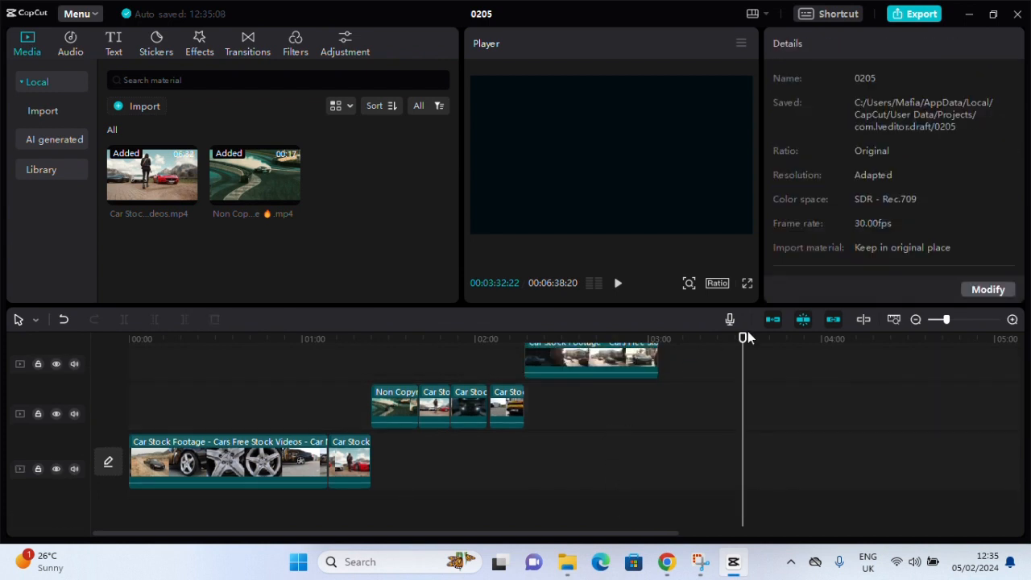
Close the small gap before the yellow car overlay clip and play the montage from the start
left_click_drag(744, 337, 257, 422)
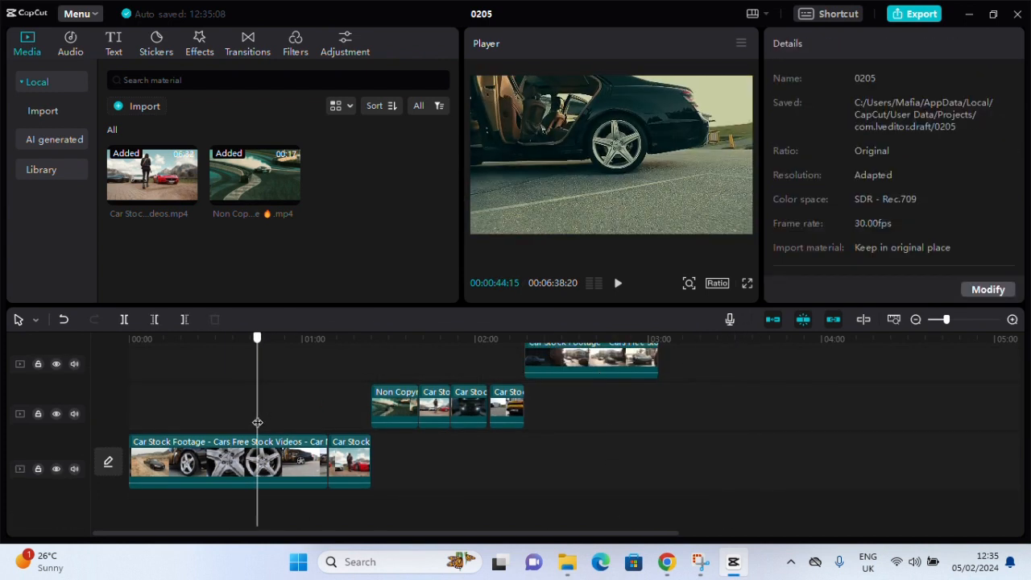
left_click(505, 412)
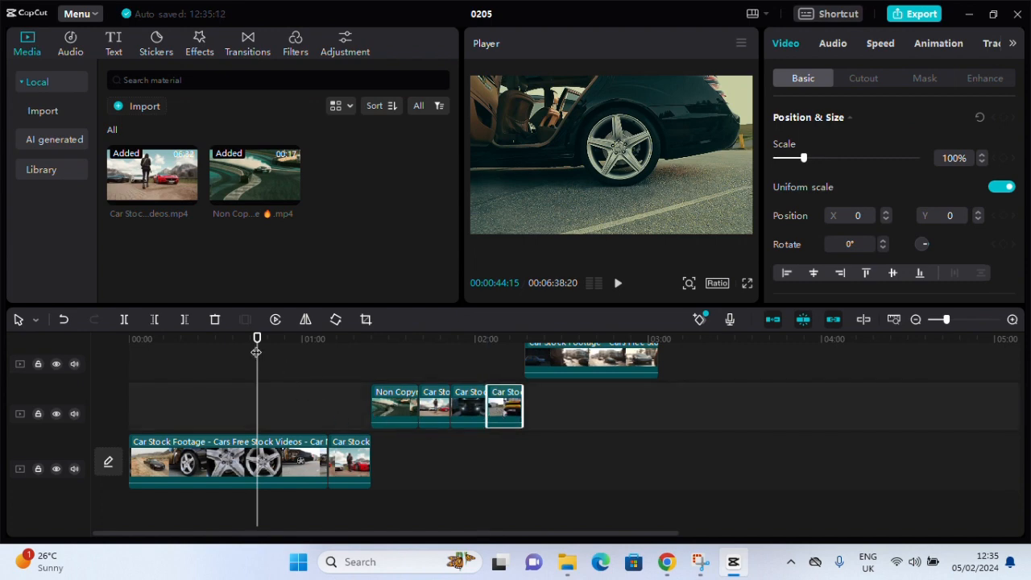
left_click_drag(256, 352, 5, 371)
key("space")
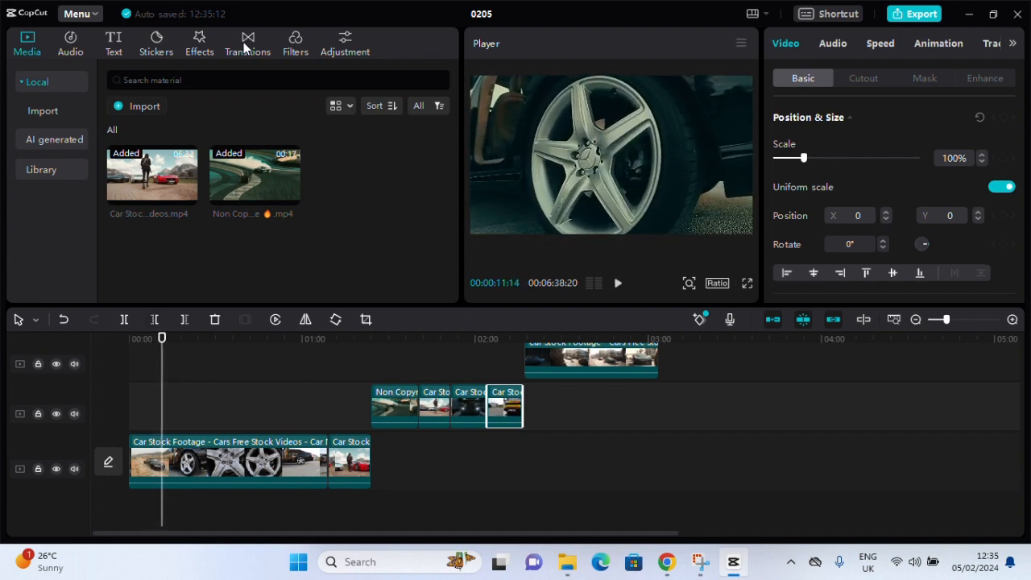
Preview the Valentines Day songs Just the Two of Us (Cover), be my lover and Valentine [Redone] in the music library
left_click(68, 46)
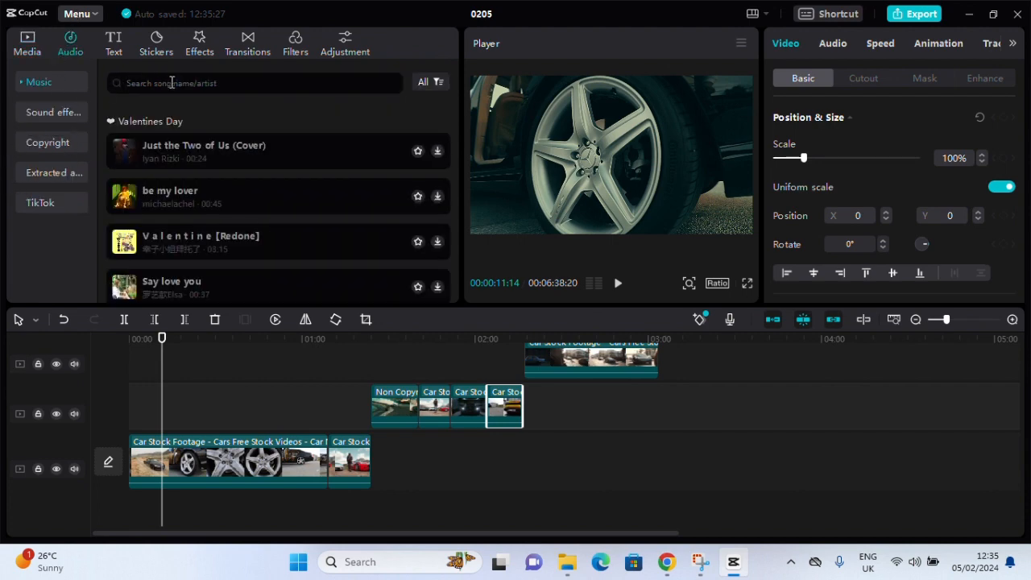
left_click(175, 150)
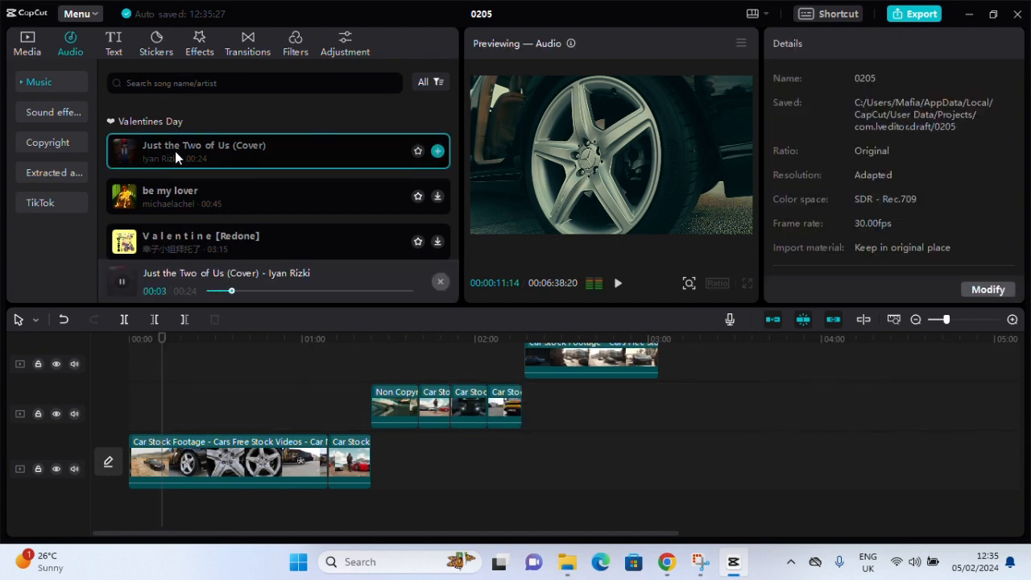
left_click(175, 150)
left_click(166, 192)
scroll(166, 192, "down", 1)
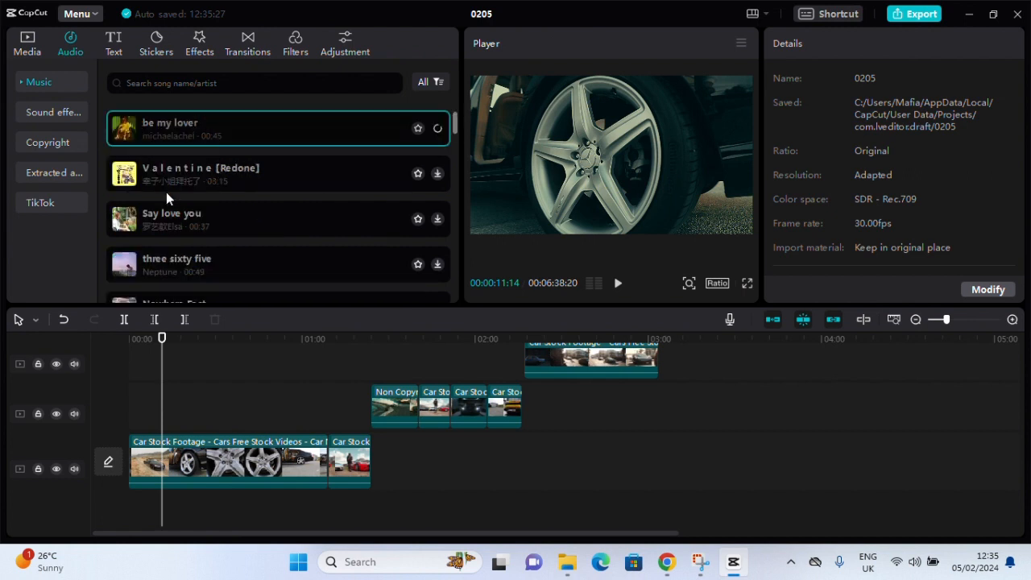
left_click(164, 179)
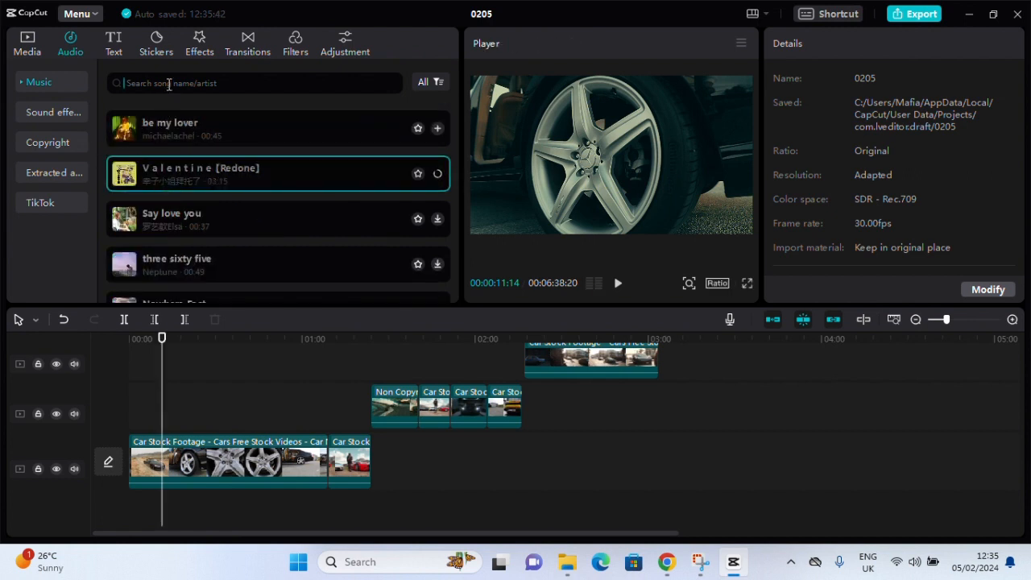
Search the music library for "cars" and preview Speed Car and Cars Machine
type("cars")
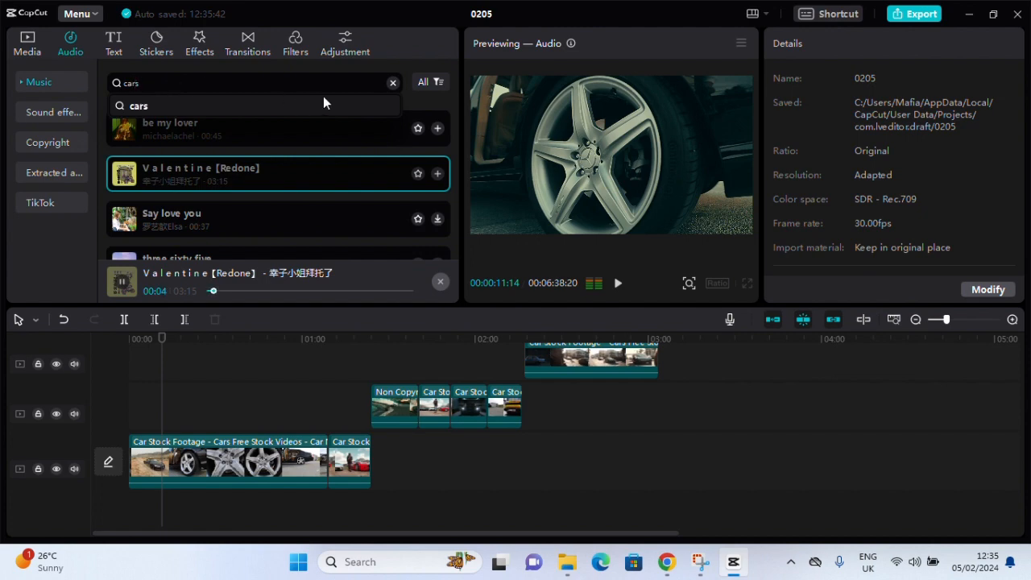
left_click(334, 98)
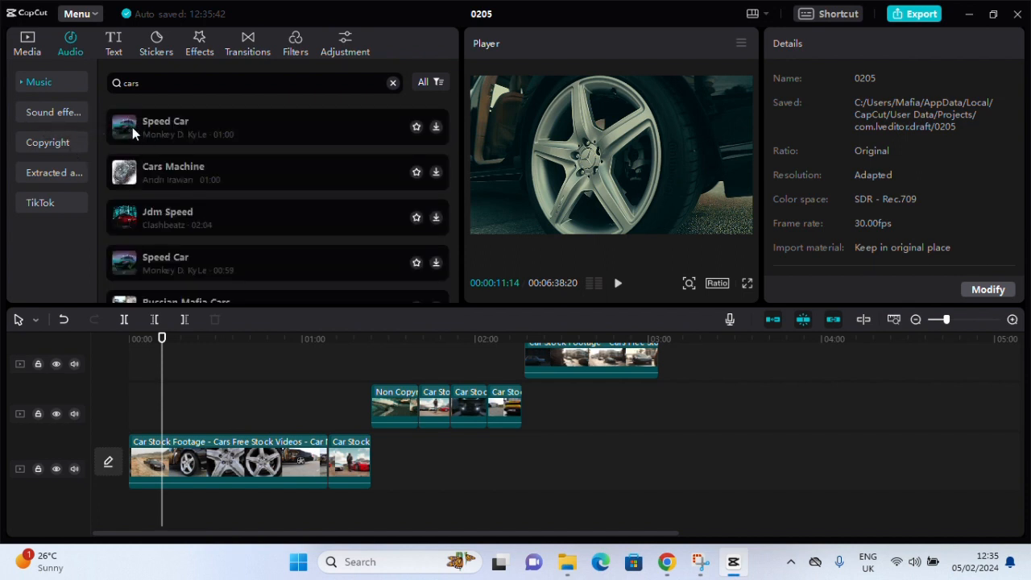
left_click(132, 127)
left_click(138, 190)
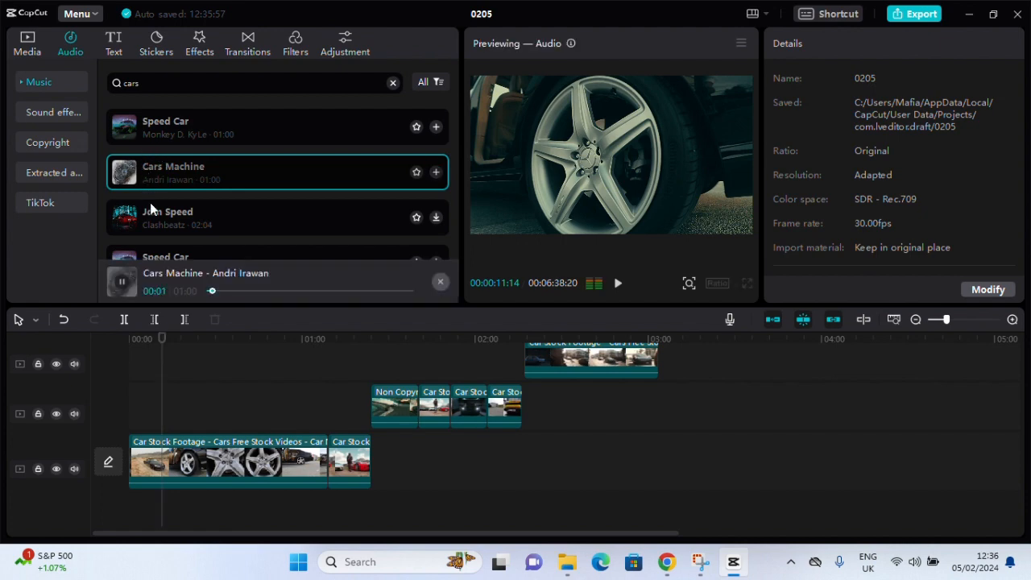
Preview the songs Jdm Speed and Russian Mafia Cars from the music results
left_click(157, 220)
scroll(161, 204, "down", 1)
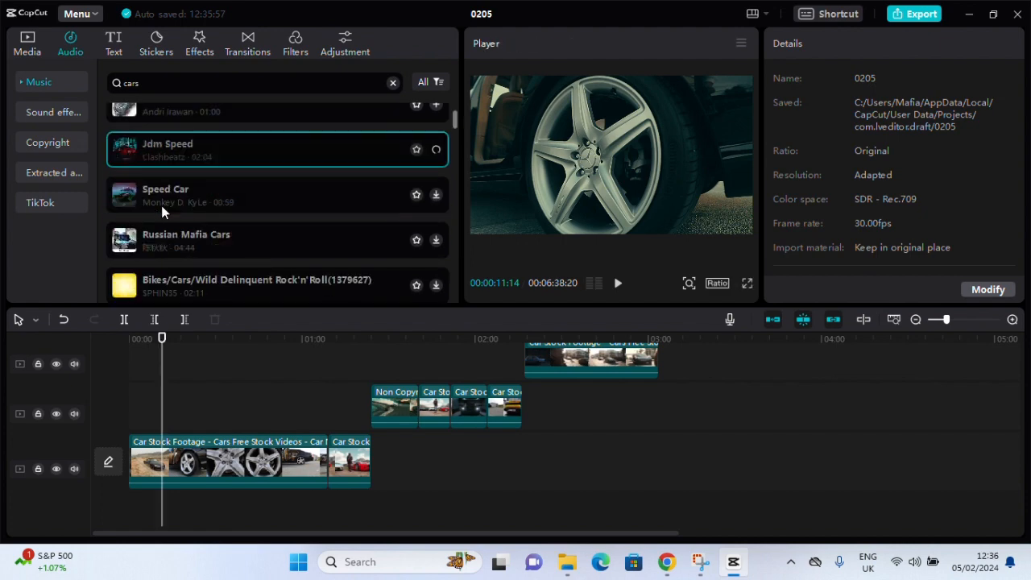
scroll(161, 206, "down", 1)
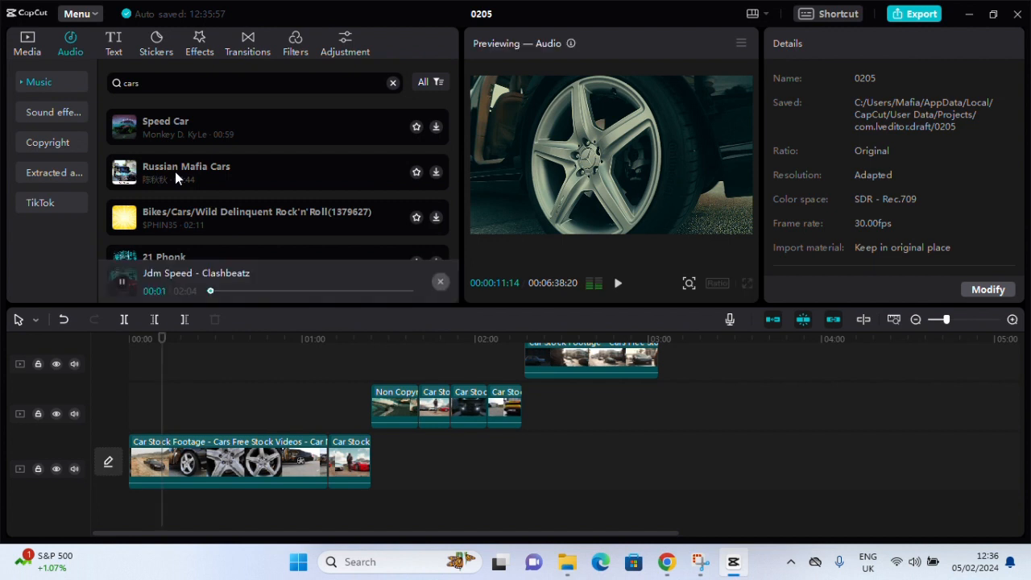
left_click(175, 172)
scroll(175, 172, "up", 1)
scroll(175, 172, "up", 1)
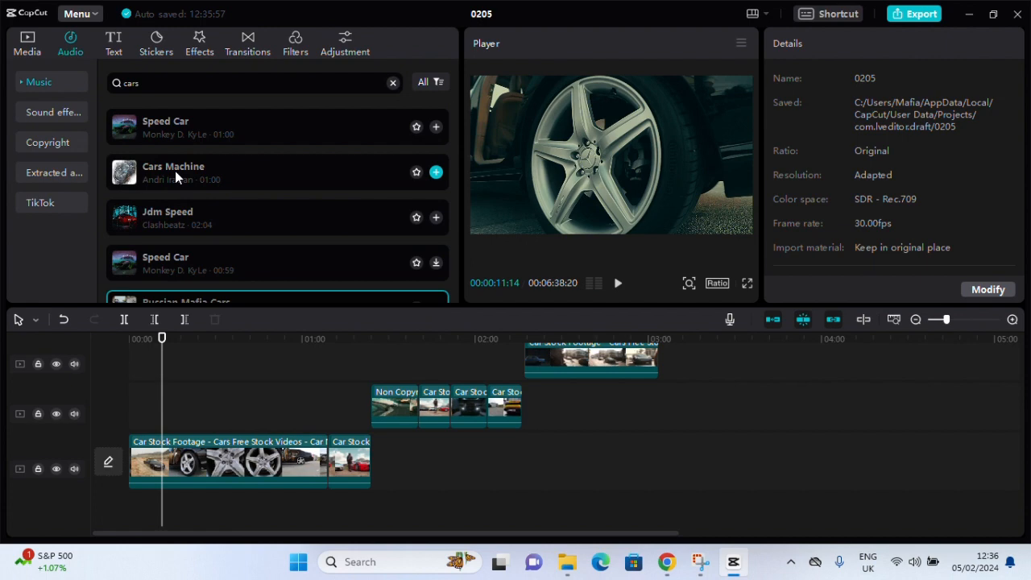
scroll(211, 196, "down", 2)
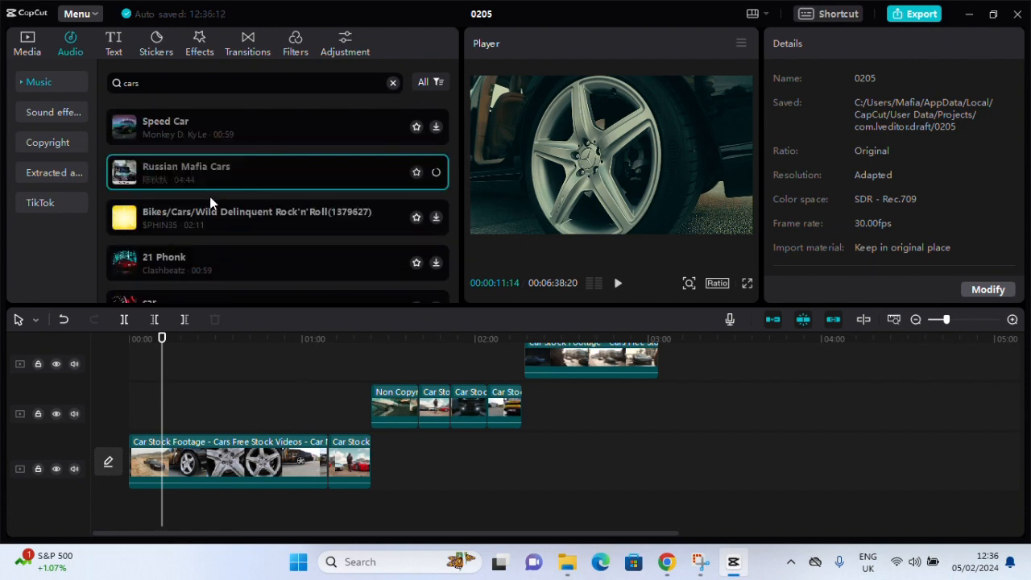
Add the one-minute Speed Car song at the start of the timeline and lower its volume to -24.9 dB
scroll(211, 202, "up", 2)
left_click(204, 128)
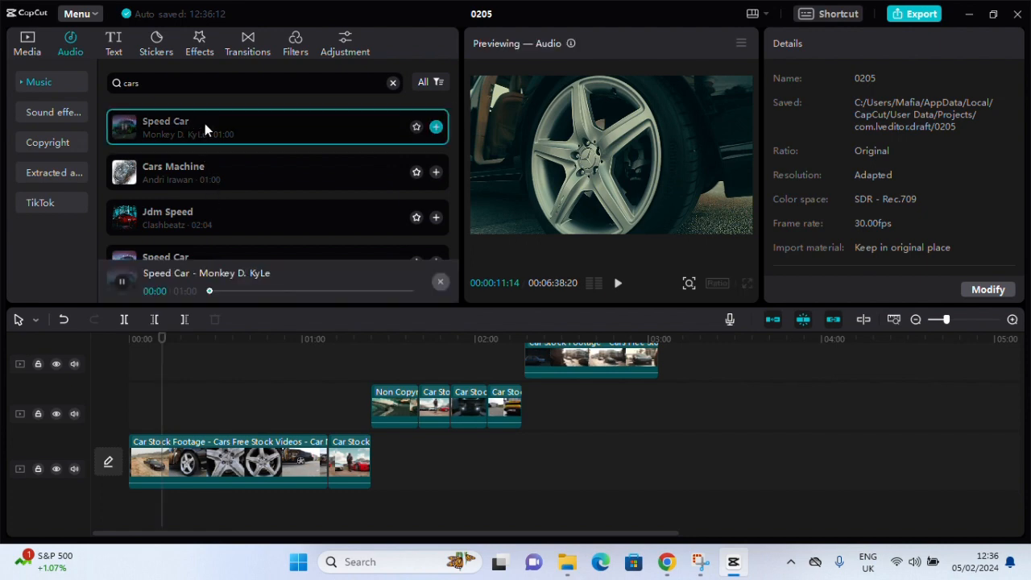
left_click(436, 127)
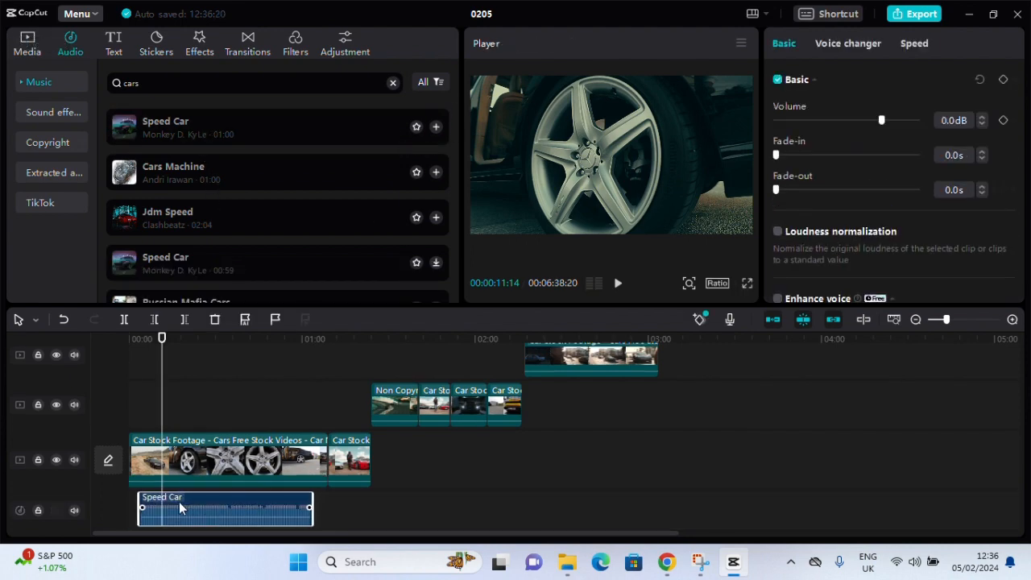
left_click_drag(181, 508, 170, 508)
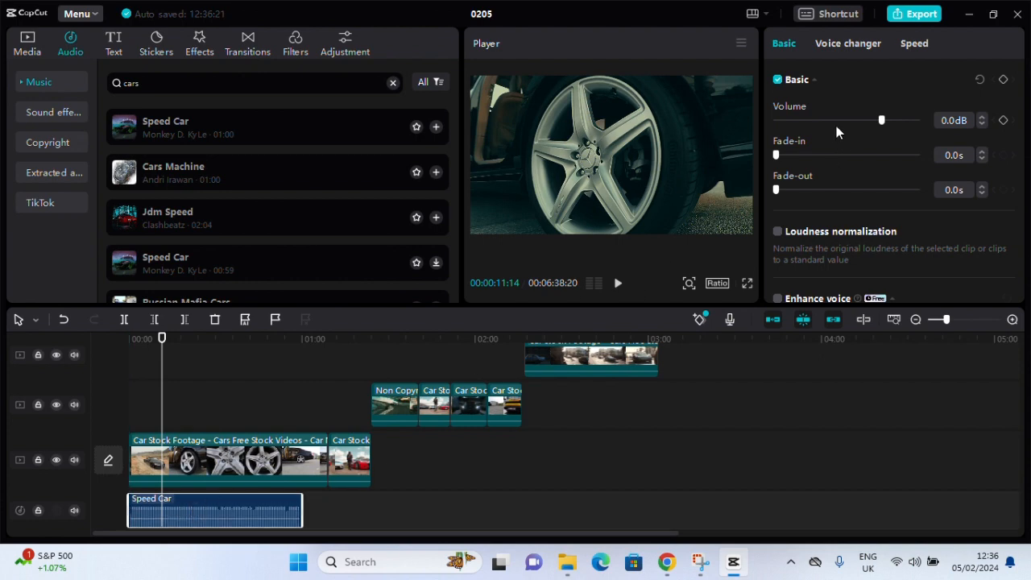
left_click_drag(870, 119, 837, 119)
Copy the Speed Car audio clip and paste it twice, placing the copies end to end after the original on the same audio track
right_click(261, 512)
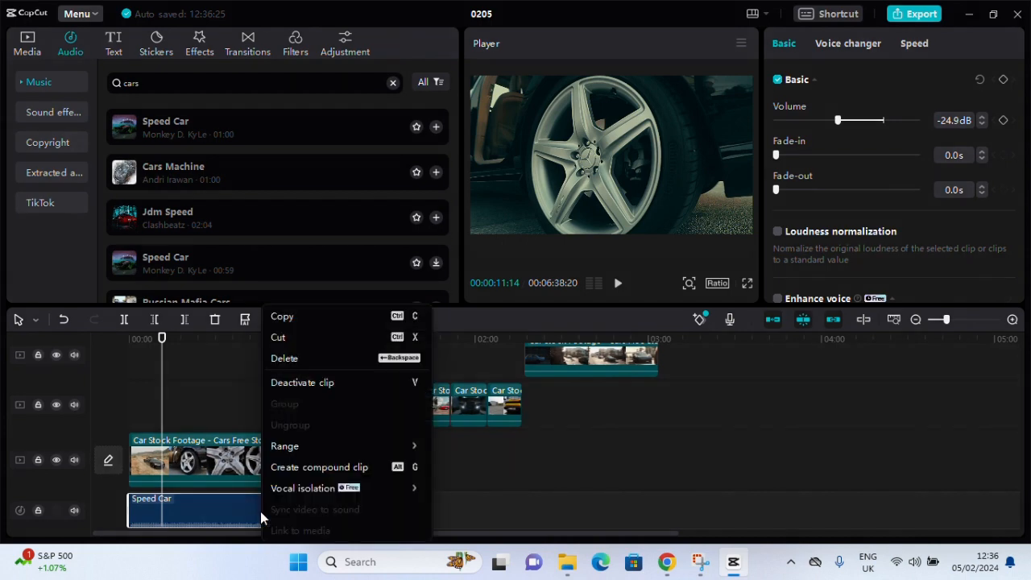
left_click(314, 317)
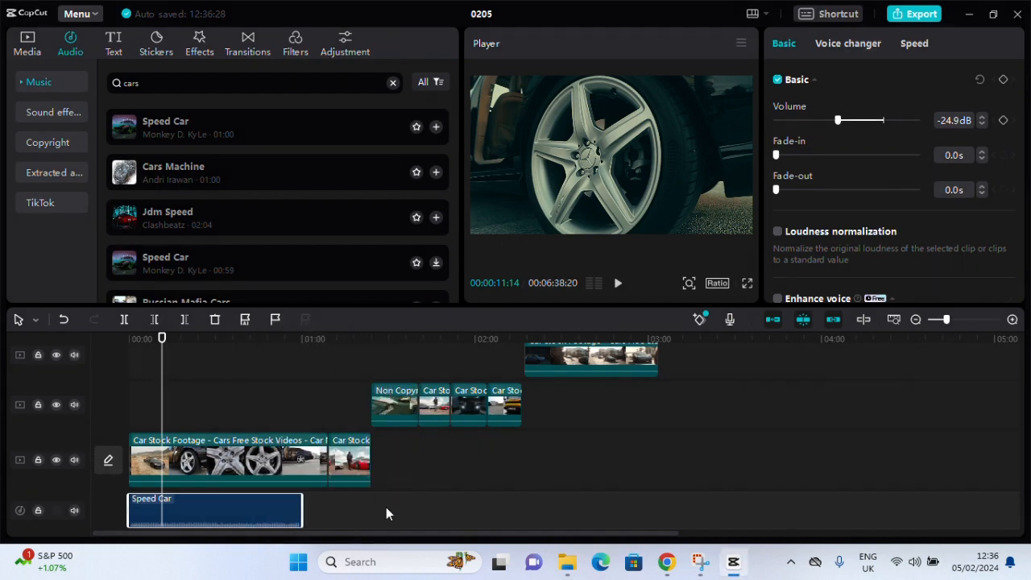
right_click(386, 507)
left_click(412, 506)
left_click_drag(294, 520, 440, 468)
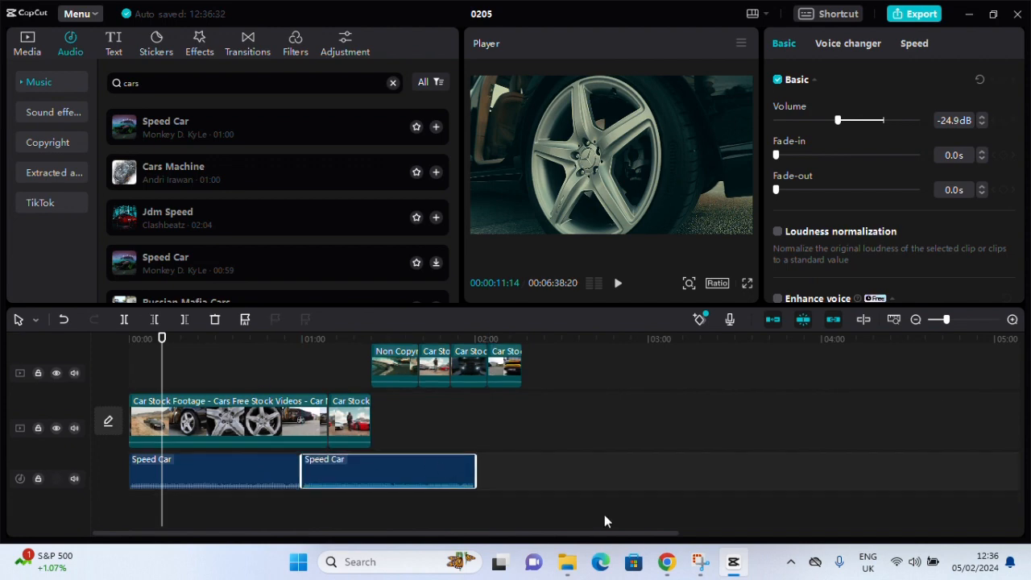
right_click(539, 465)
left_click(560, 476)
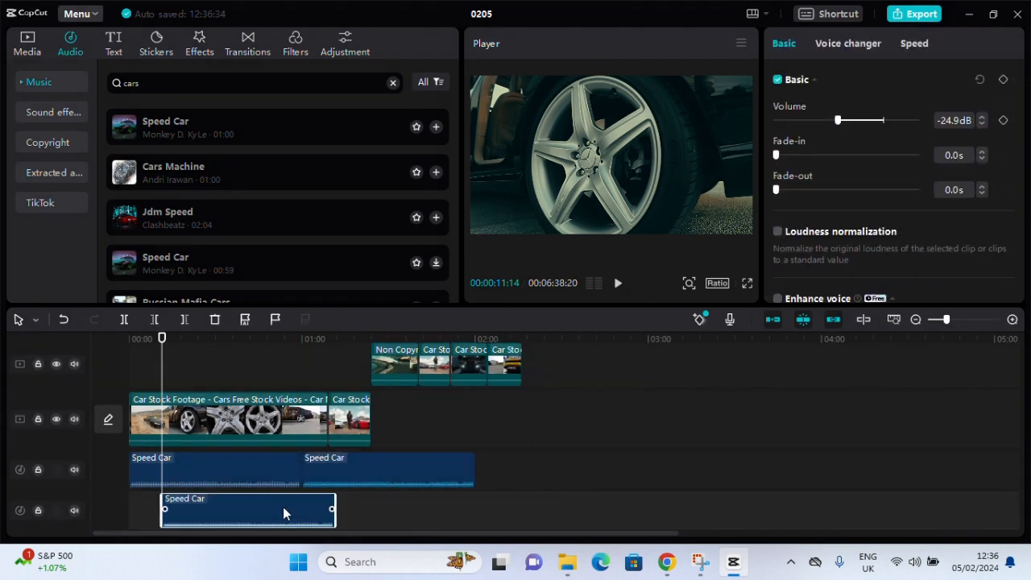
left_click_drag(283, 507, 601, 451)
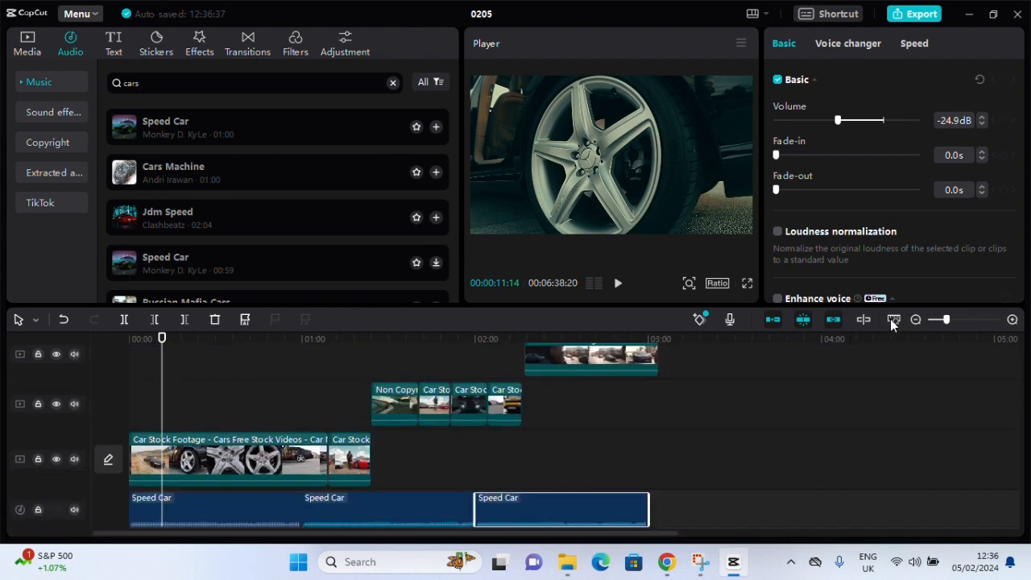
Shorten the Badbunny and Oppenheimer filters so both end with the last video clip
left_click(915, 319)
left_click(915, 320)
scroll(340, 444, "up", 2)
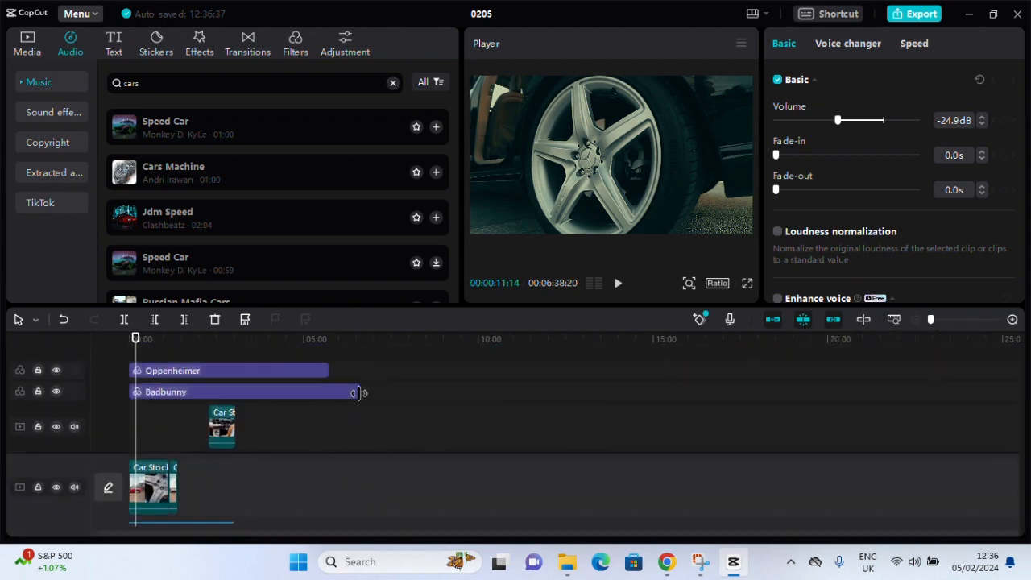
left_click_drag(359, 392, 234, 401)
scroll(237, 440, "down", 5)
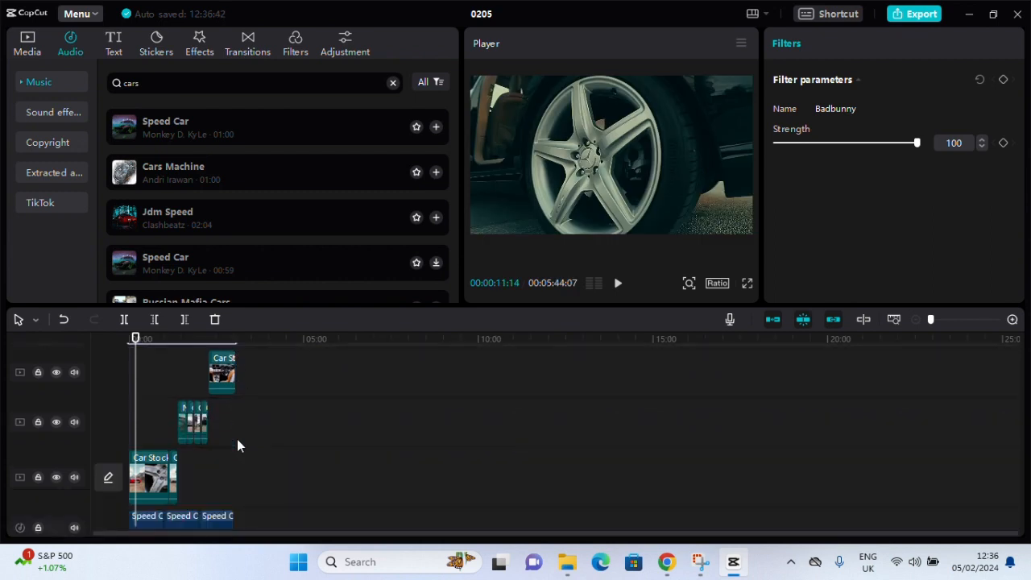
scroll(237, 442, "up", 4)
left_click_drag(324, 351, 236, 352)
scroll(255, 458, "down", 4)
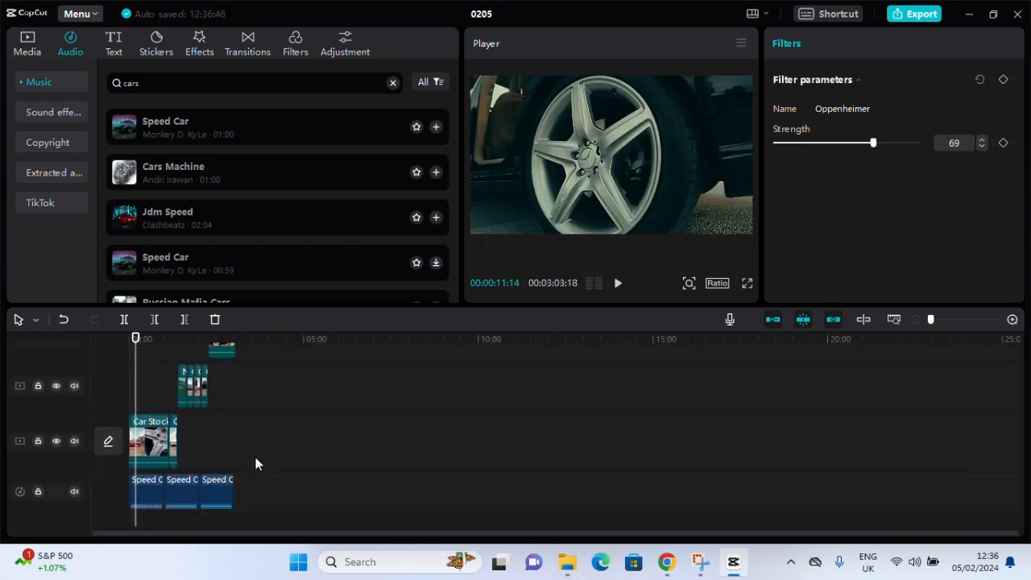
Play the montage with its music and check the cut between the first two main-track clips at about 1:09
key("space")
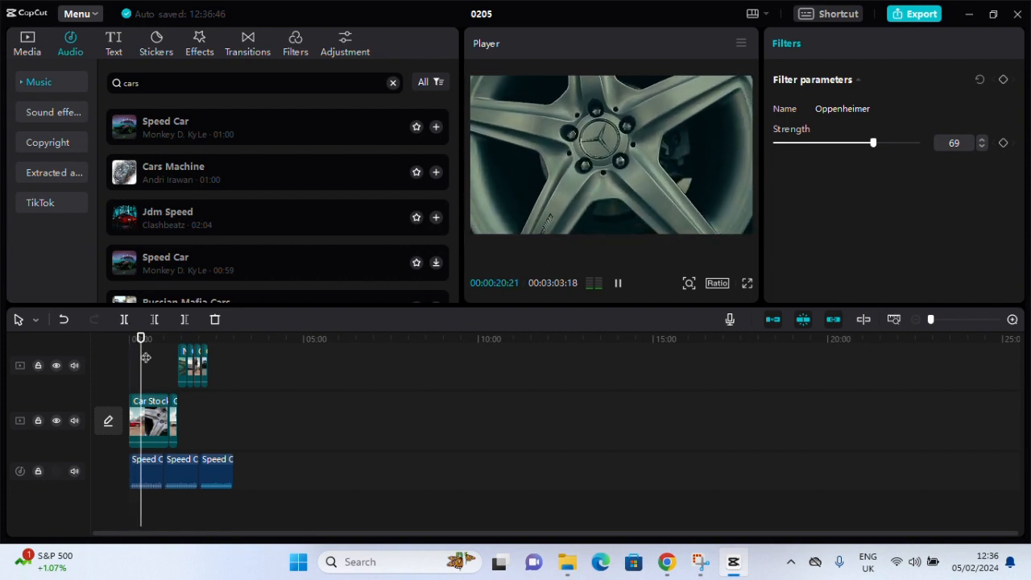
mouse_move(143, 351)
left_mouse_down()
mouse_move(187, 351)
mouse_move(163, 352)
left_mouse_up()
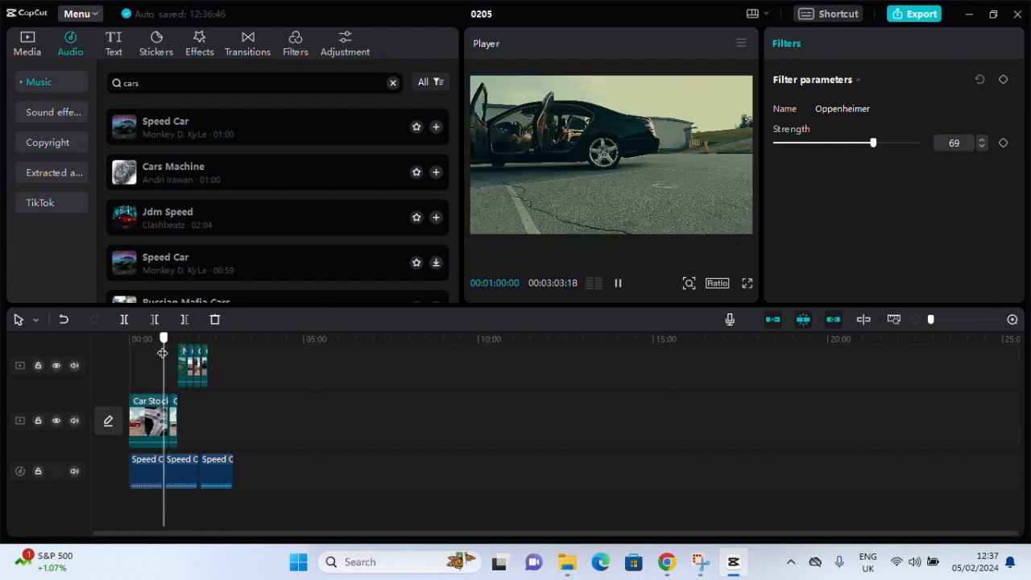
left_click(1012, 320)
left_click(1012, 320)
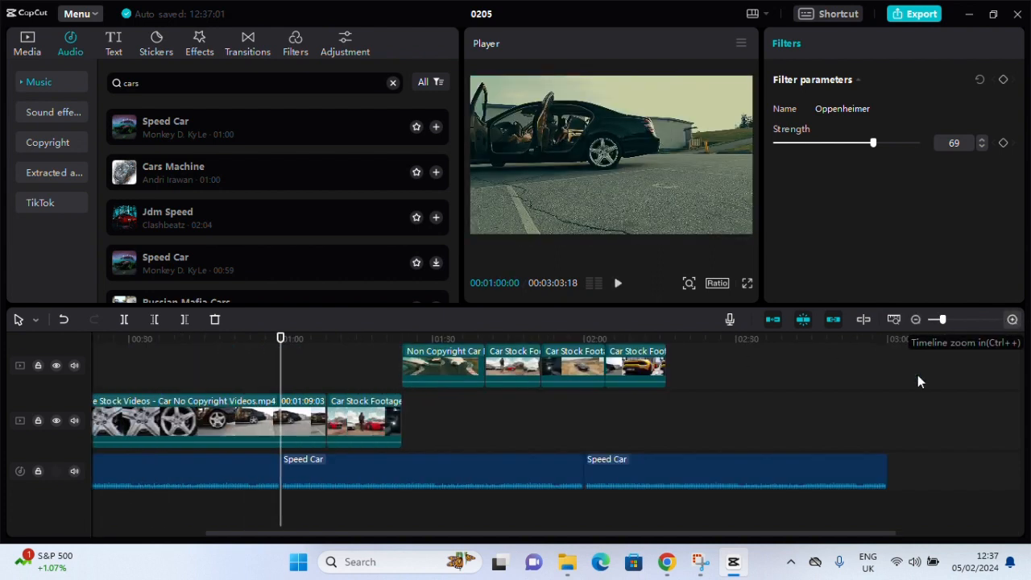
left_click_drag(288, 343, 319, 344)
key("space")
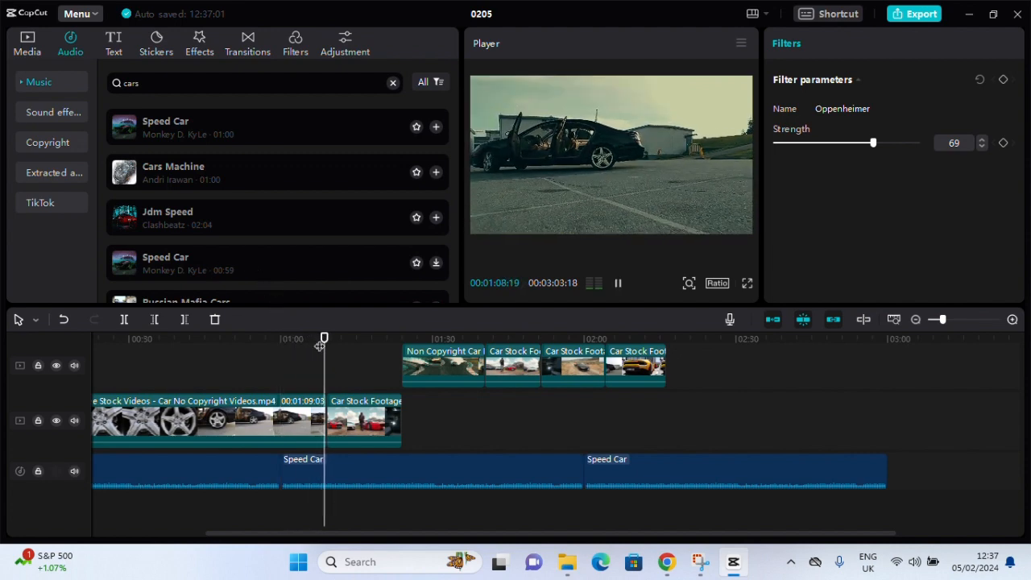
key("space")
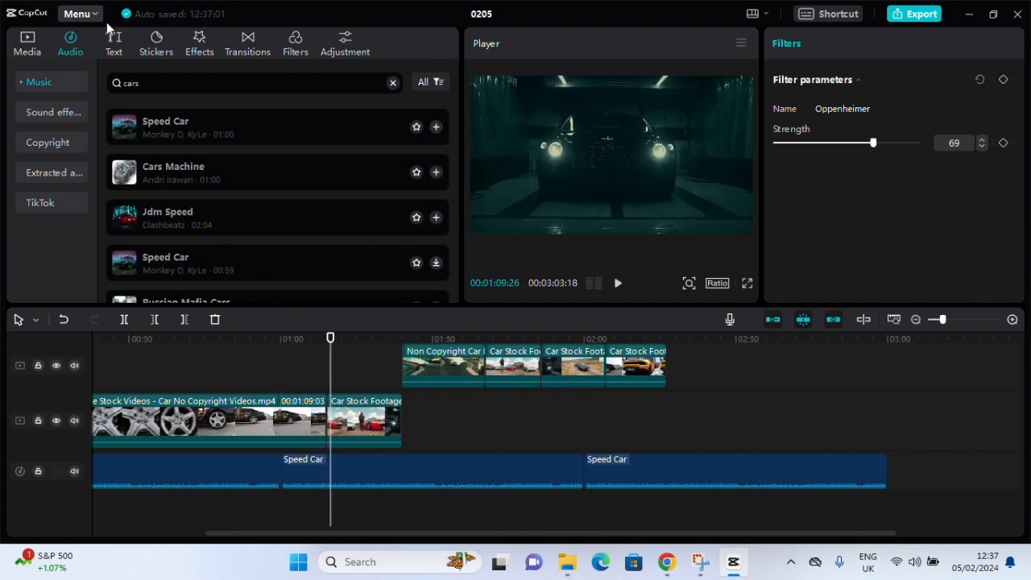
Add the Inhale camera transition between the first two clips on the main track
left_click(250, 50)
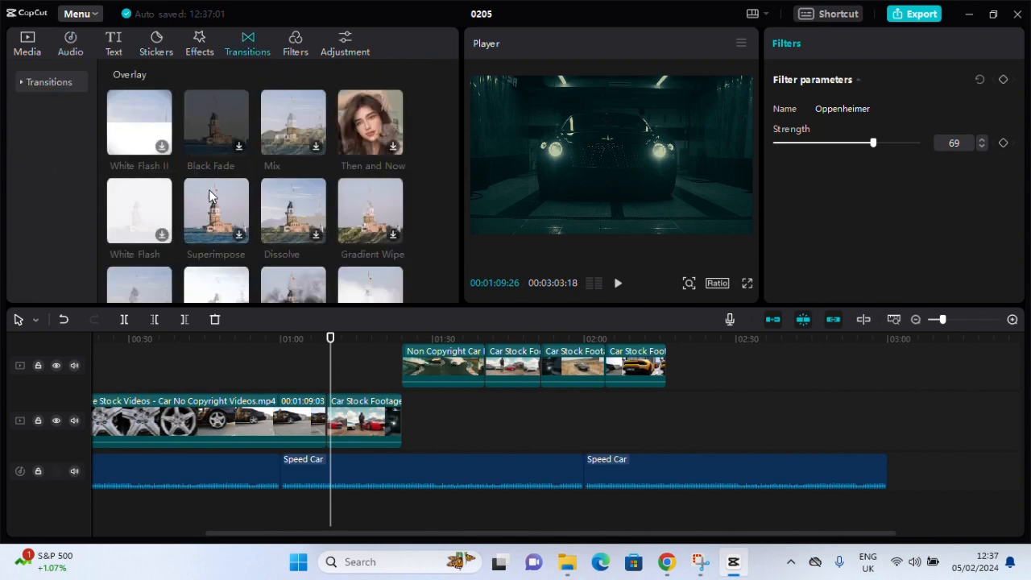
scroll(212, 203, "down", 2)
scroll(212, 204, "down", 1)
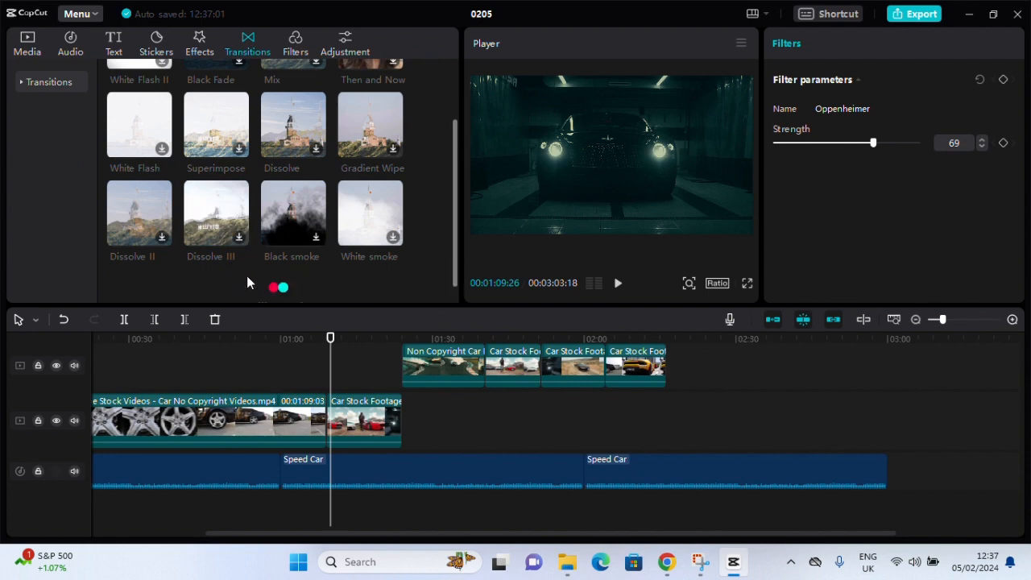
scroll(226, 237, "down", 3)
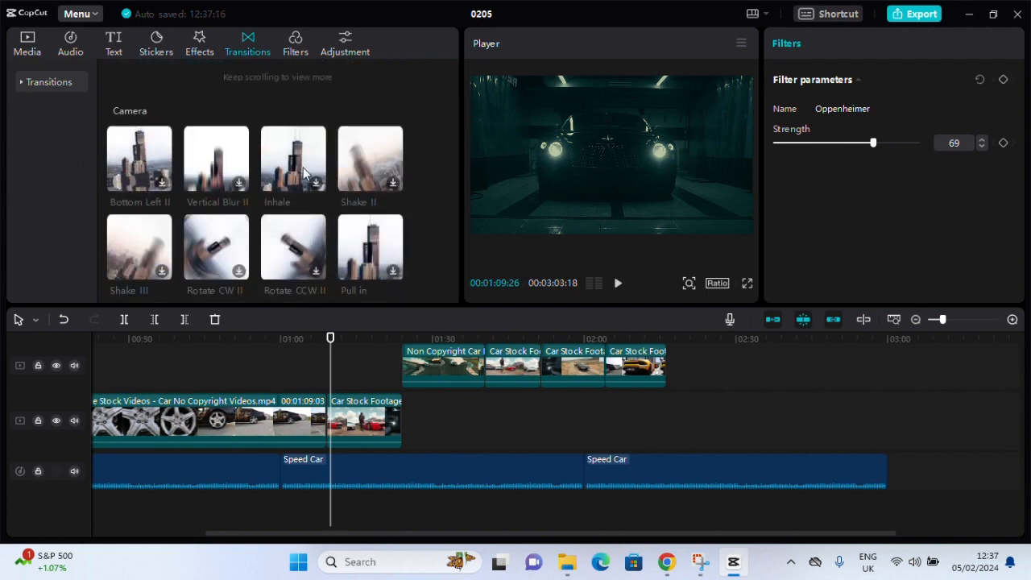
left_click_drag(294, 178, 323, 435)
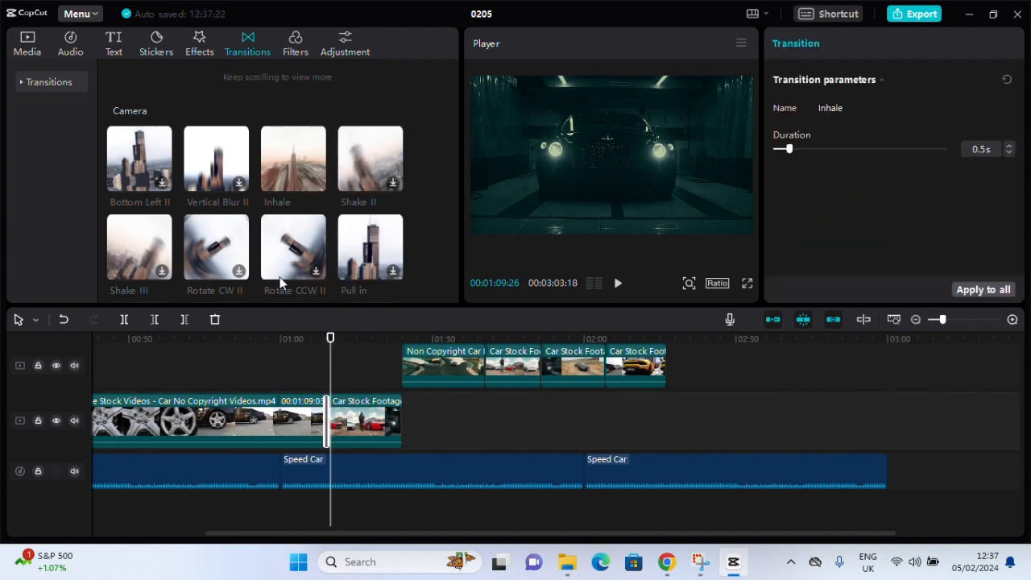
Try to add the Pull Out transition at the start of the Non Copyright clip on the overlay track
scroll(222, 258, "down", 3)
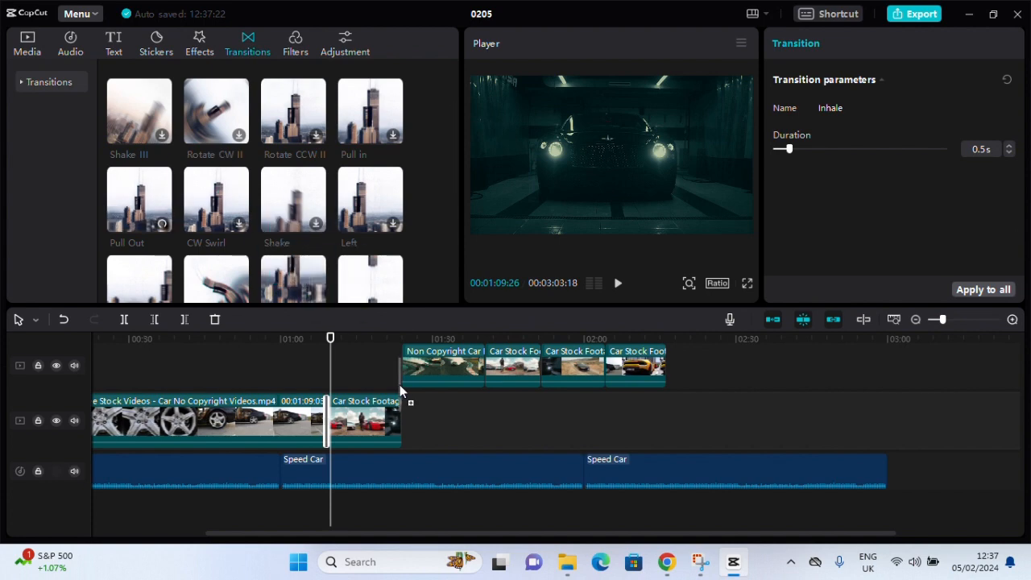
left_click_drag(402, 391, 405, 389)
Select the four clips on the lower overlay track and move them onto the main track directly after its last clip
left_click(781, 407)
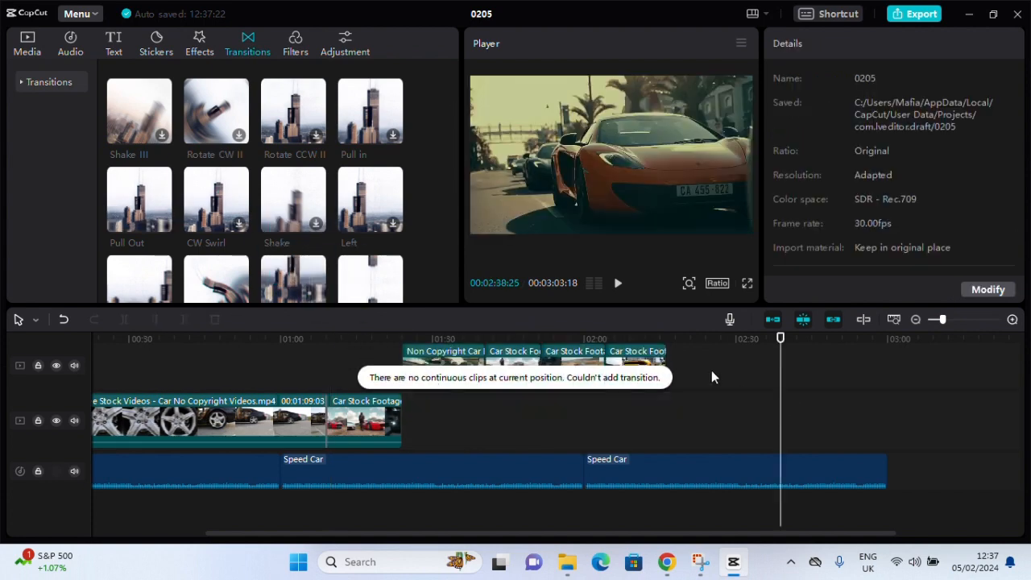
left_click(466, 387)
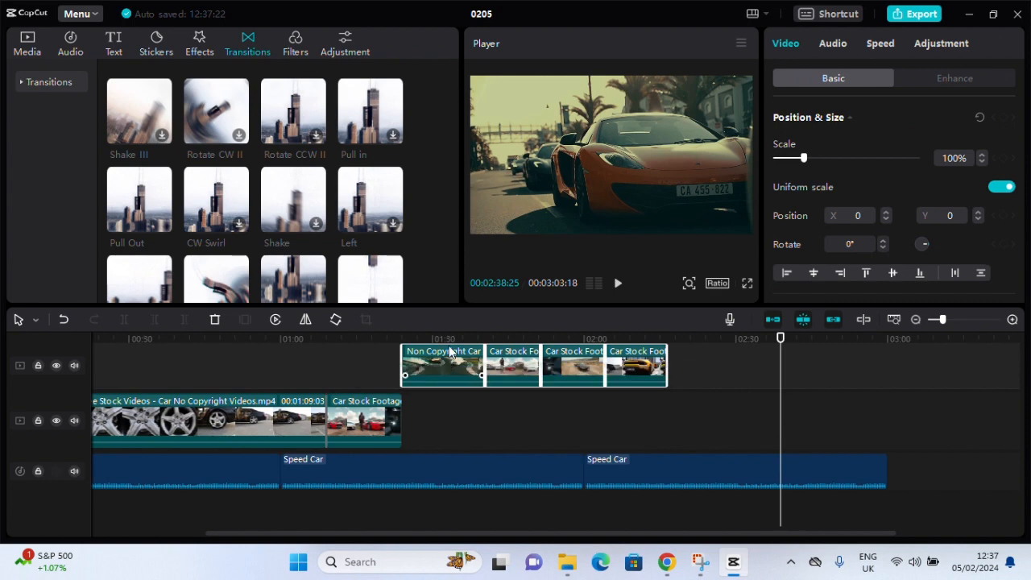
left_click_drag(444, 383, 446, 409)
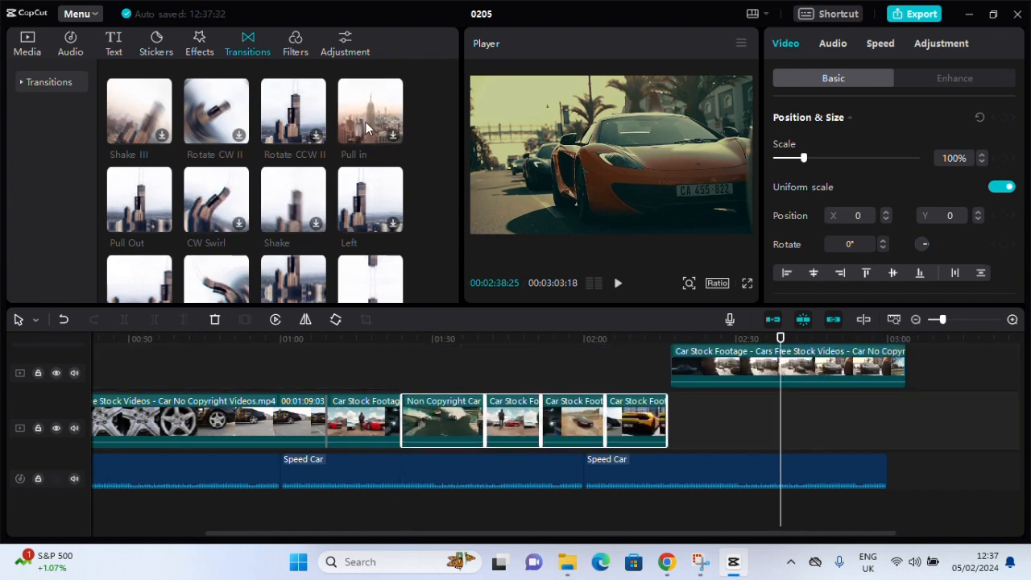
Add the Pull in transition before the Non Copyright clip and the Shake transition after it, accepting duplicate frames
left_click_drag(365, 122, 364, 357)
left_click_drag(391, 434, 398, 428)
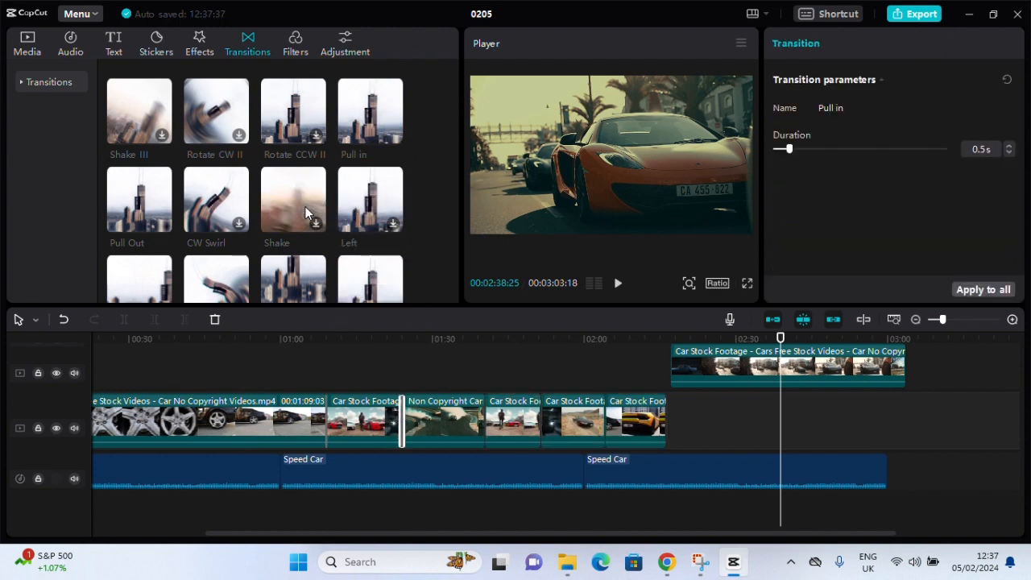
left_click_drag(307, 211, 473, 377)
left_click_drag(484, 427, 484, 428)
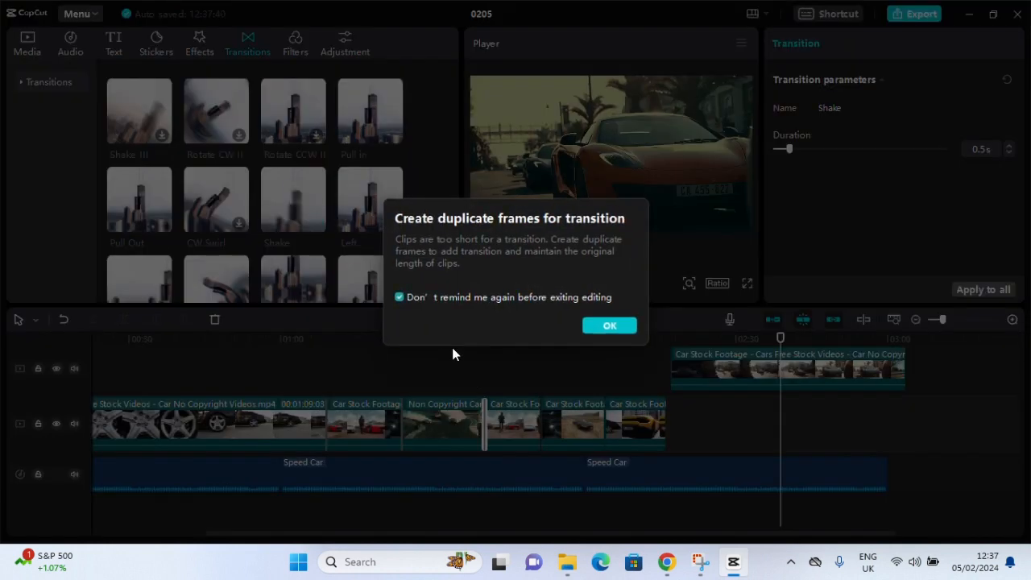
left_click(628, 326)
Add the Spin Clockwise transition at the second cut after the Non Copyright clip on the main track
scroll(341, 265, "down", 3)
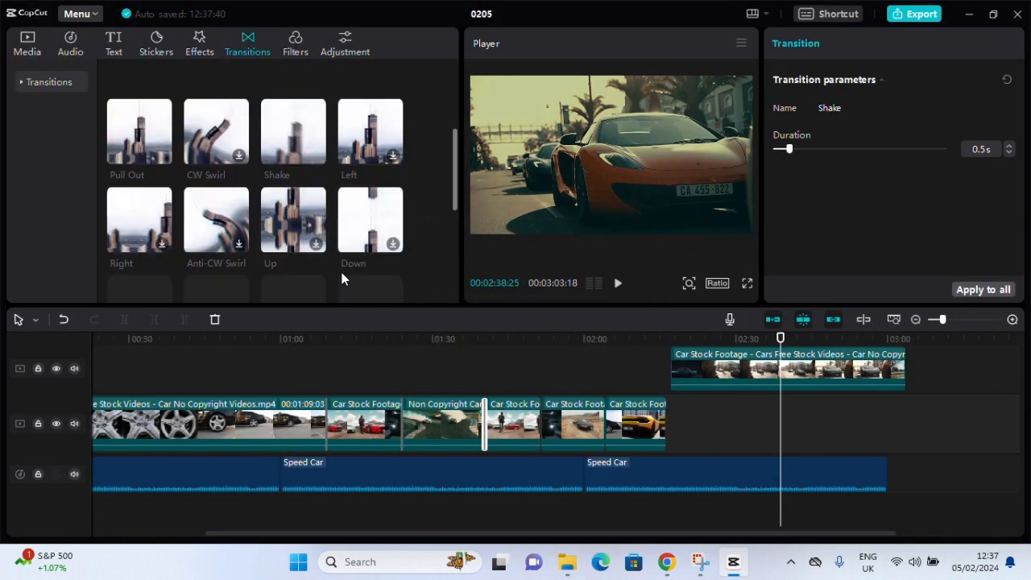
left_click_drag(276, 218, 540, 432)
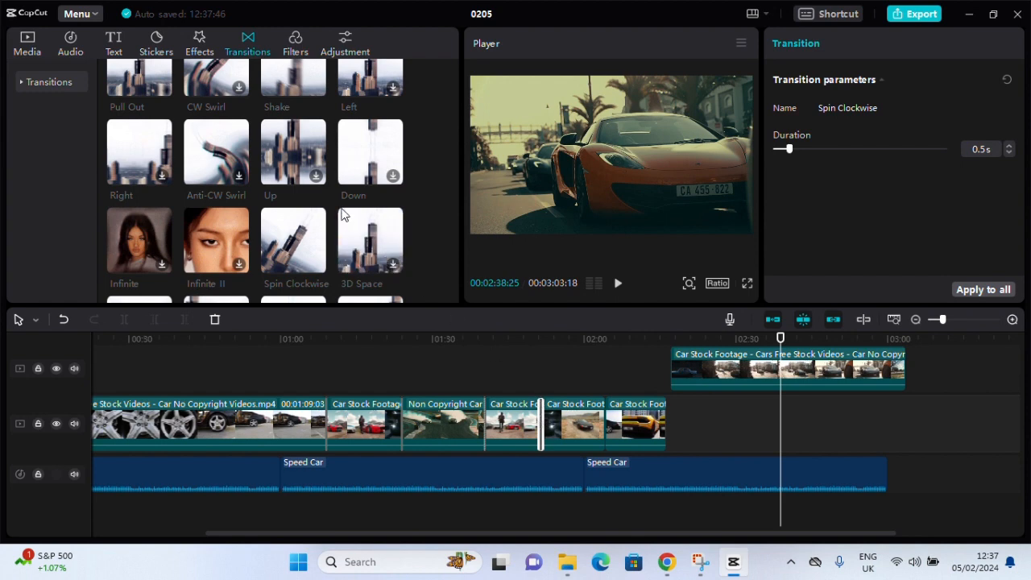
Add the Bubble Blur transition at the last cut on the main track and play back that section
scroll(347, 211, "down", 3)
scroll(326, 215, "down", 2)
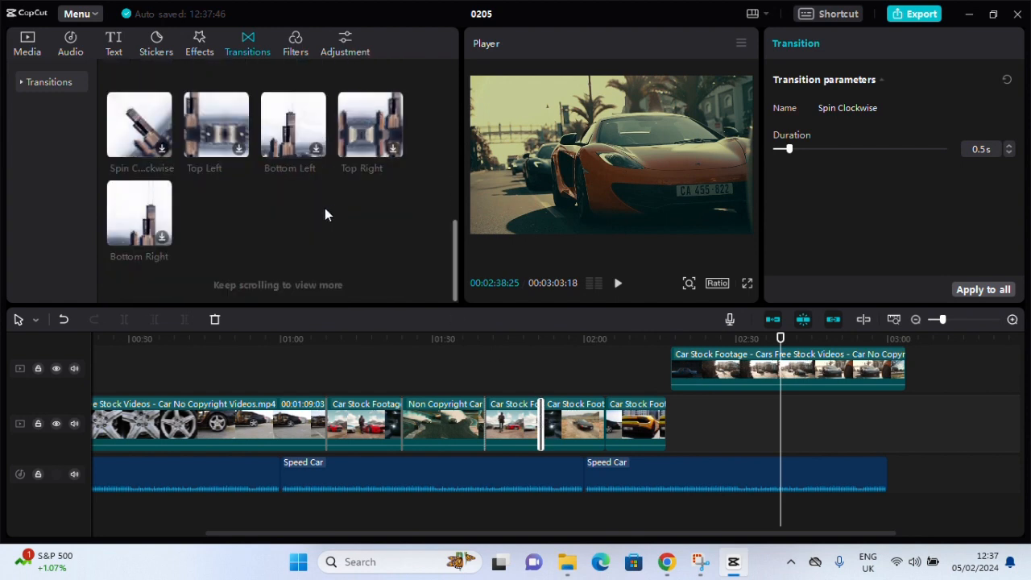
scroll(329, 236, "down", 3)
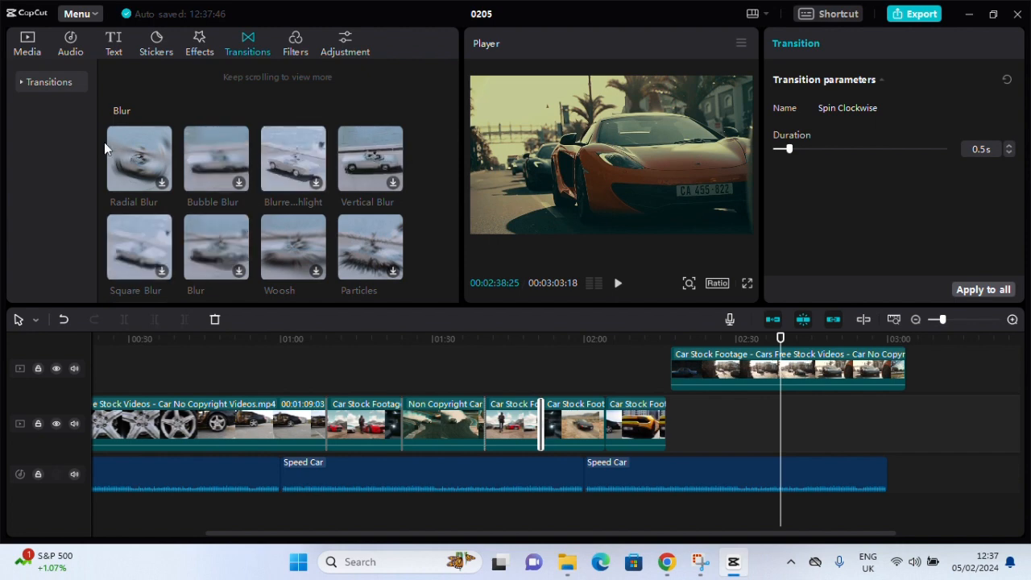
left_click(204, 150)
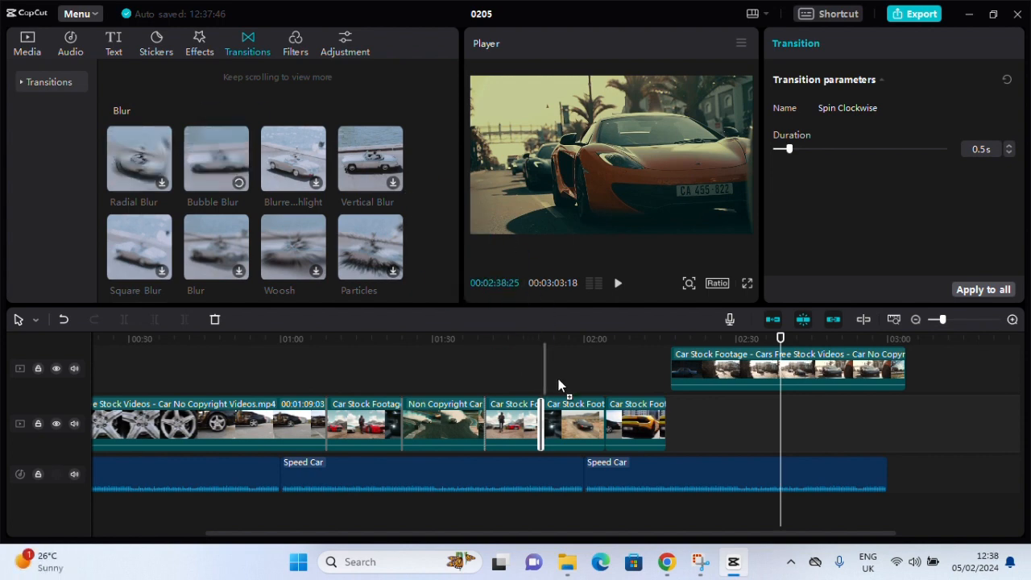
left_click(604, 429)
left_click(606, 423)
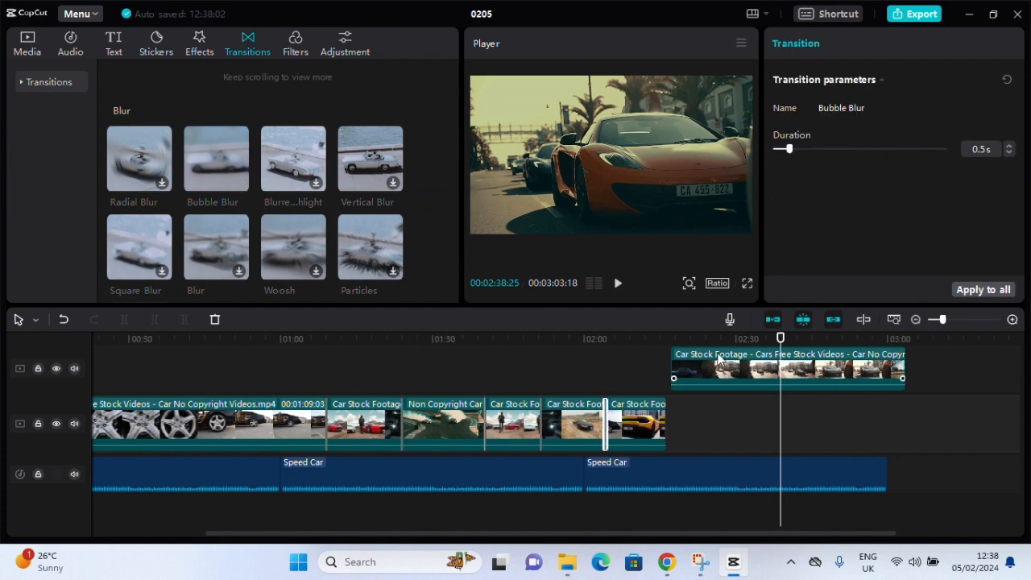
left_click_drag(780, 340, 604, 355)
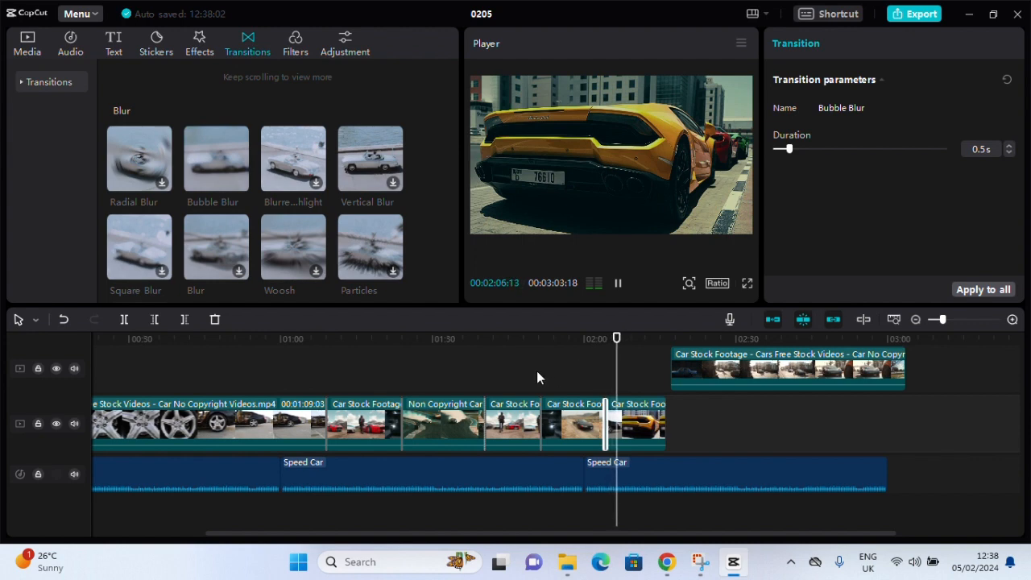
key("space")
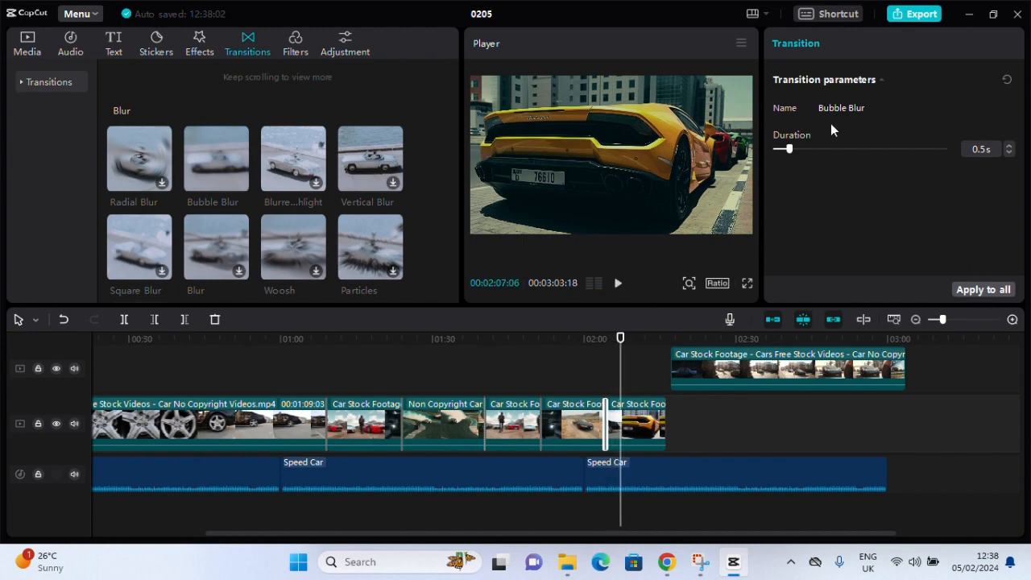
Open the export settings and set the video resolution to 4K and the bit rate to Higher
left_click(906, 14)
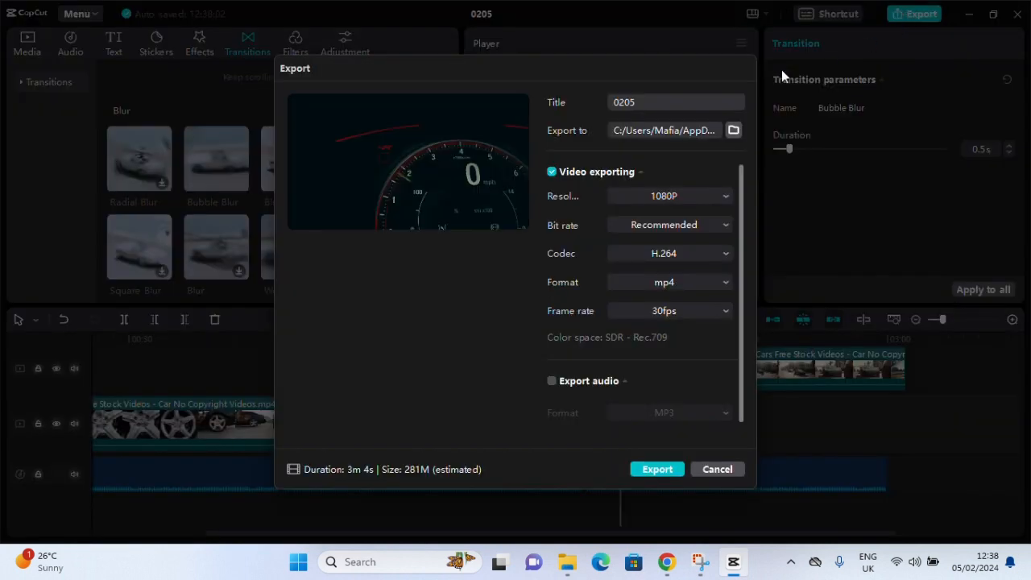
left_click(697, 199)
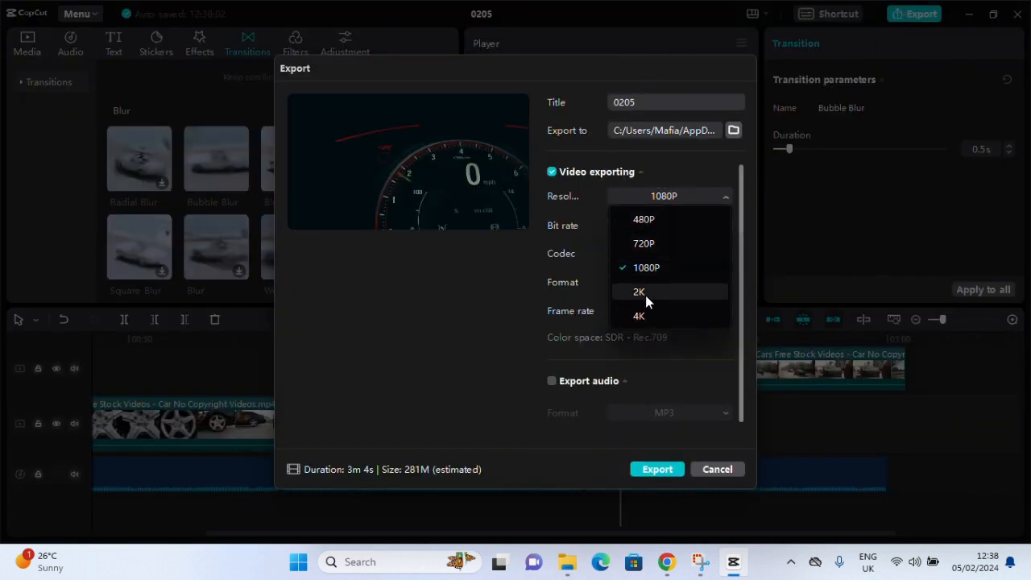
left_click(643, 314)
left_click(692, 226)
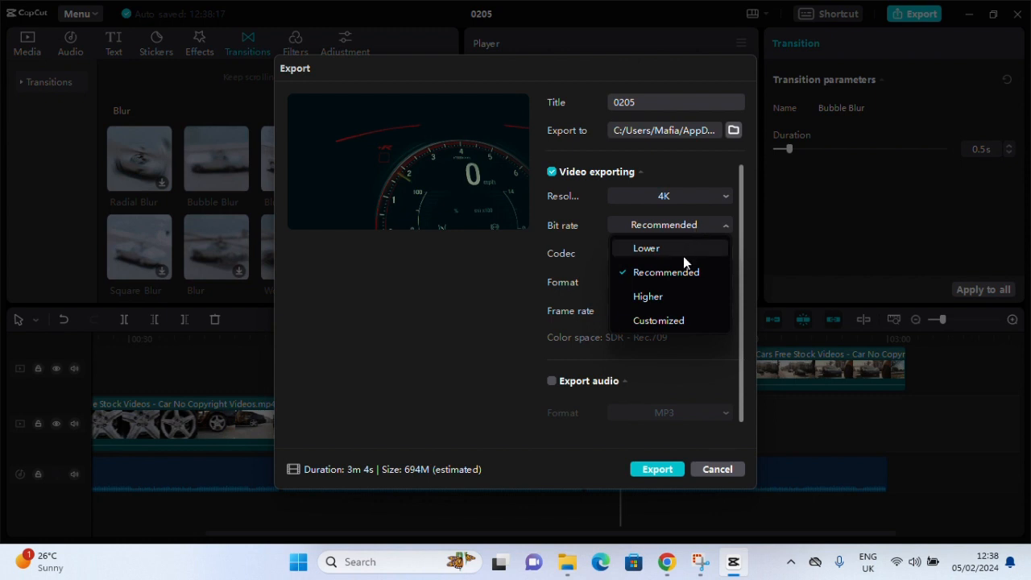
left_click(673, 295)
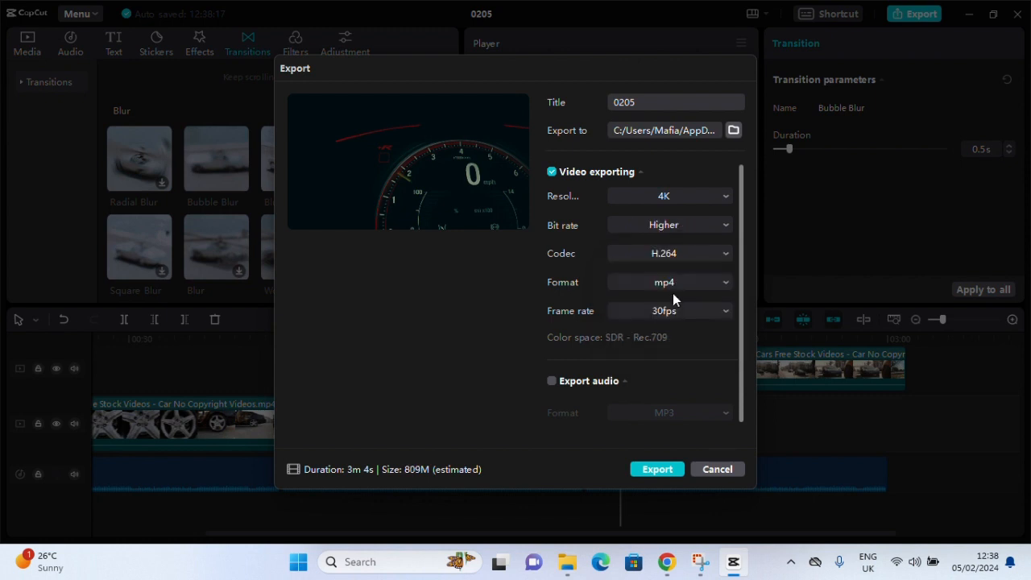
Title the video Test Sample 1 and start the export
left_click_drag(655, 104, 585, 106)
type("Test Sample 1")
left_click(657, 469)
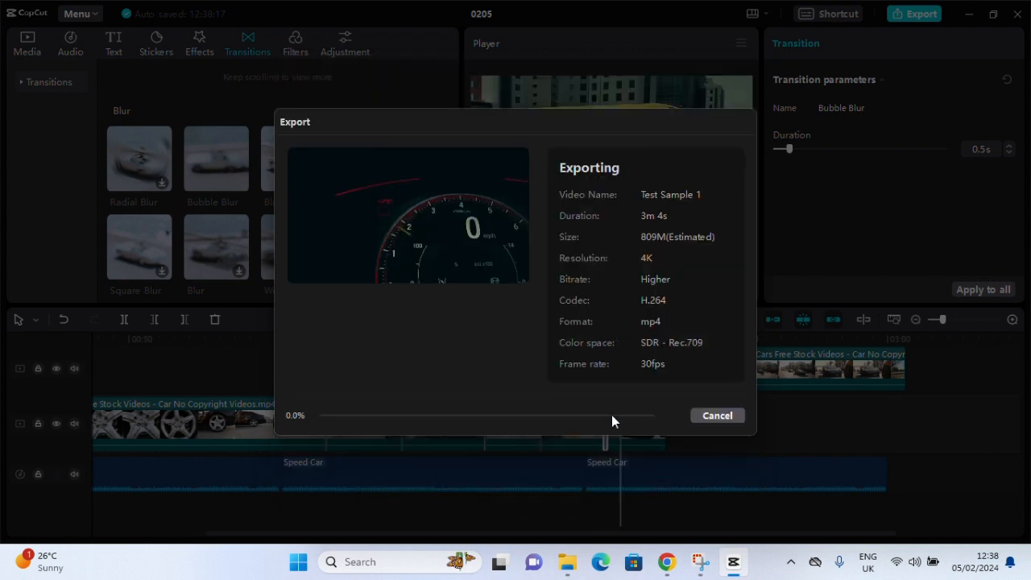